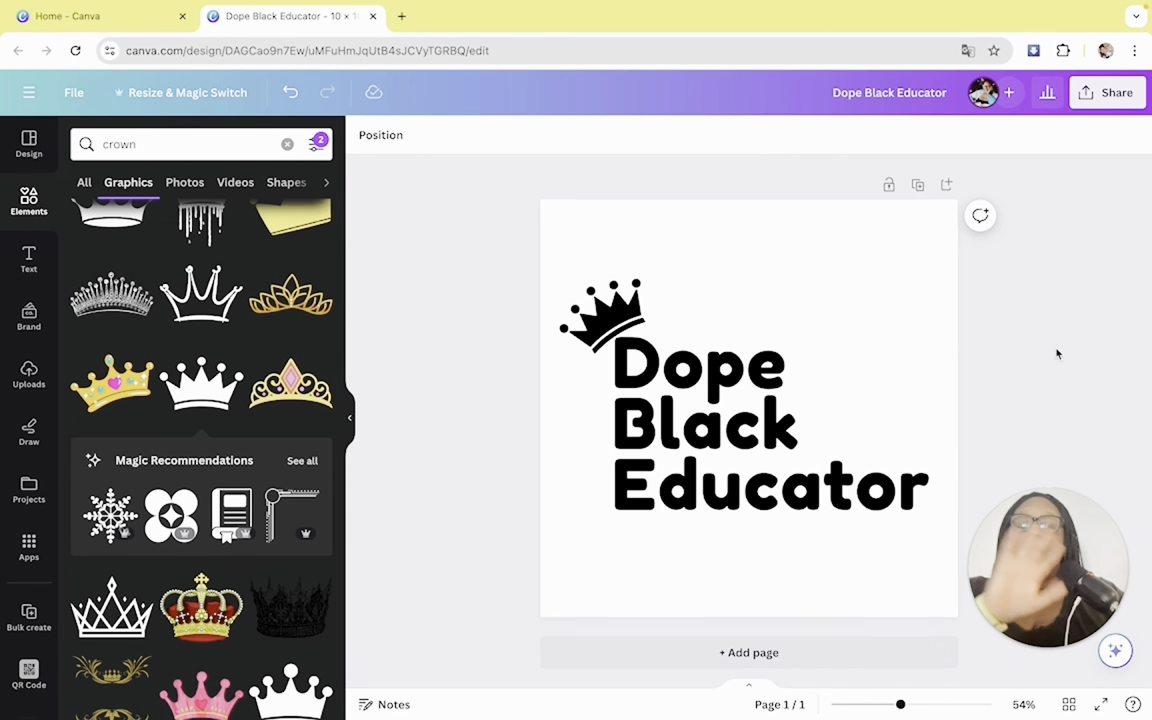
Download the Dope Black Educator design as a PNG with a transparent background
left_click(1100, 96)
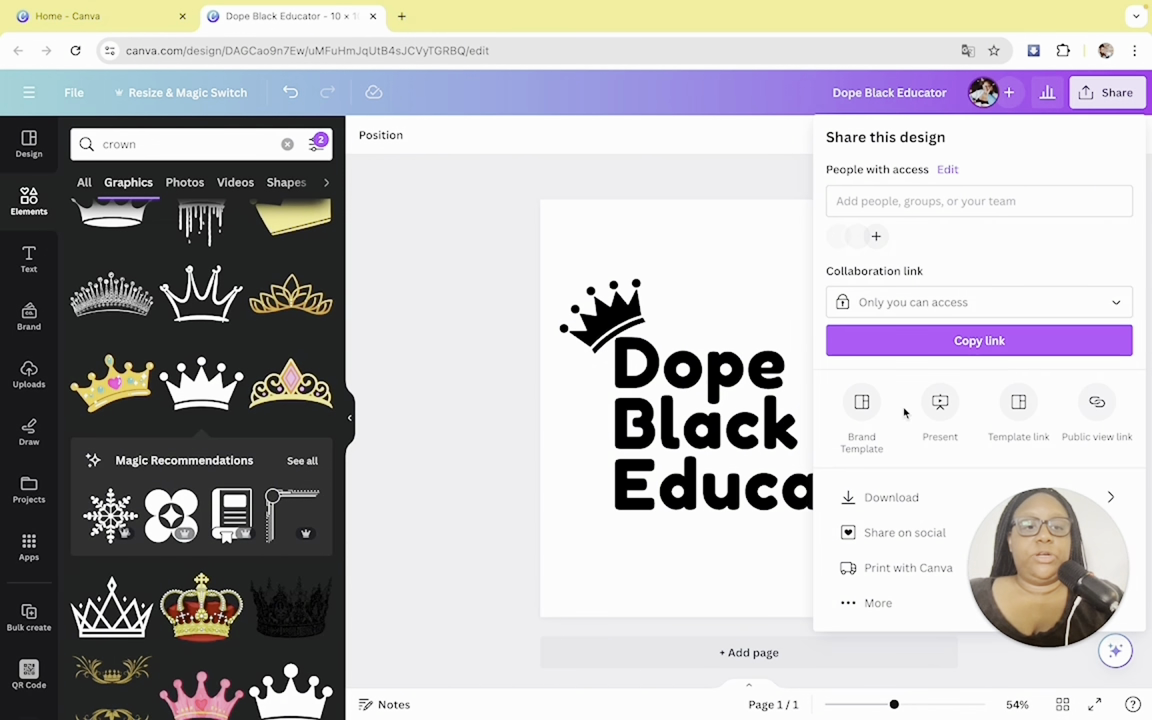
left_click(900, 503)
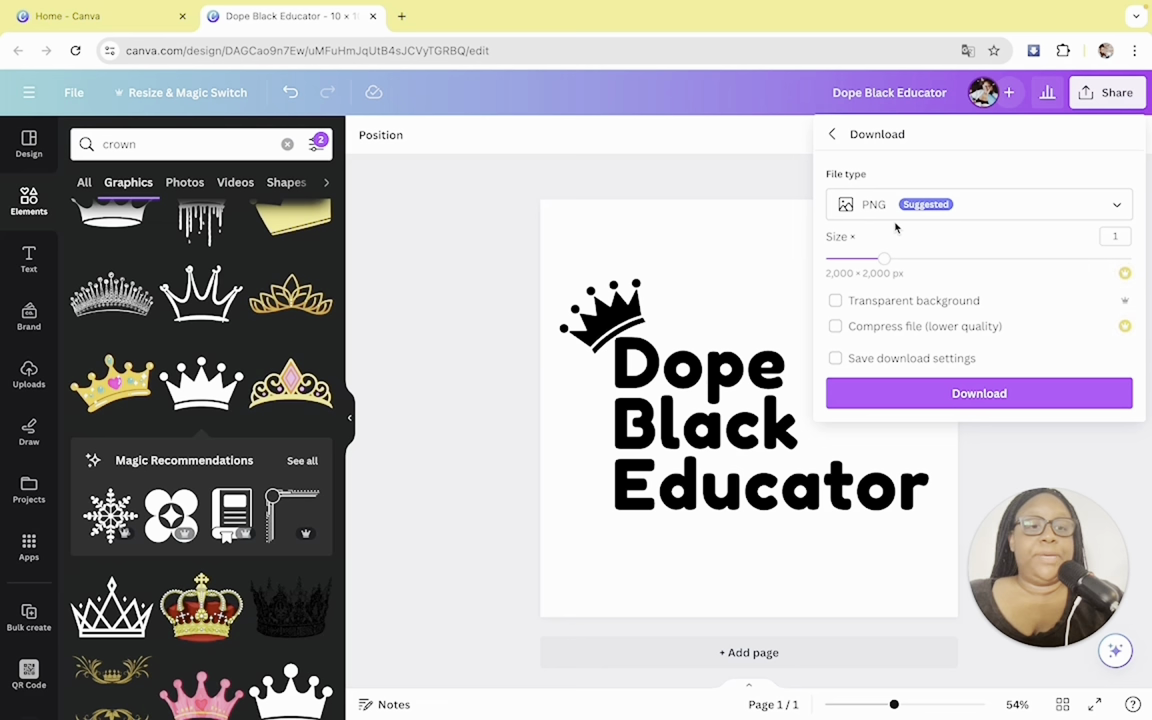
left_click(836, 302)
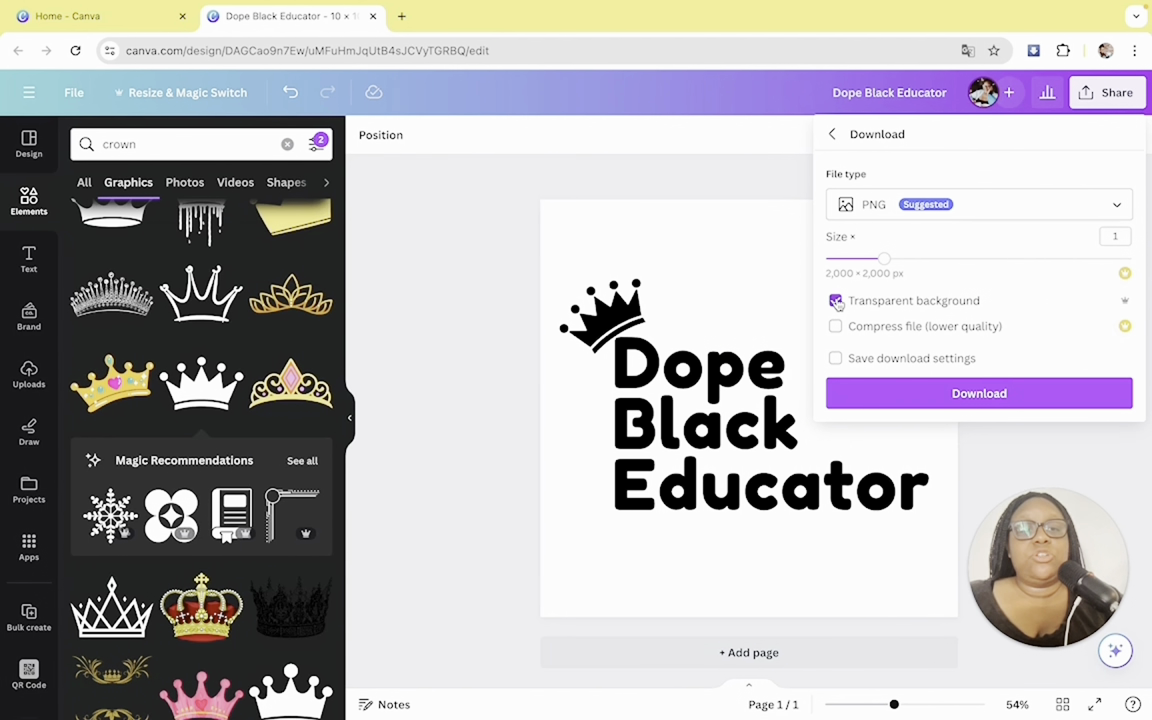
left_click(999, 401)
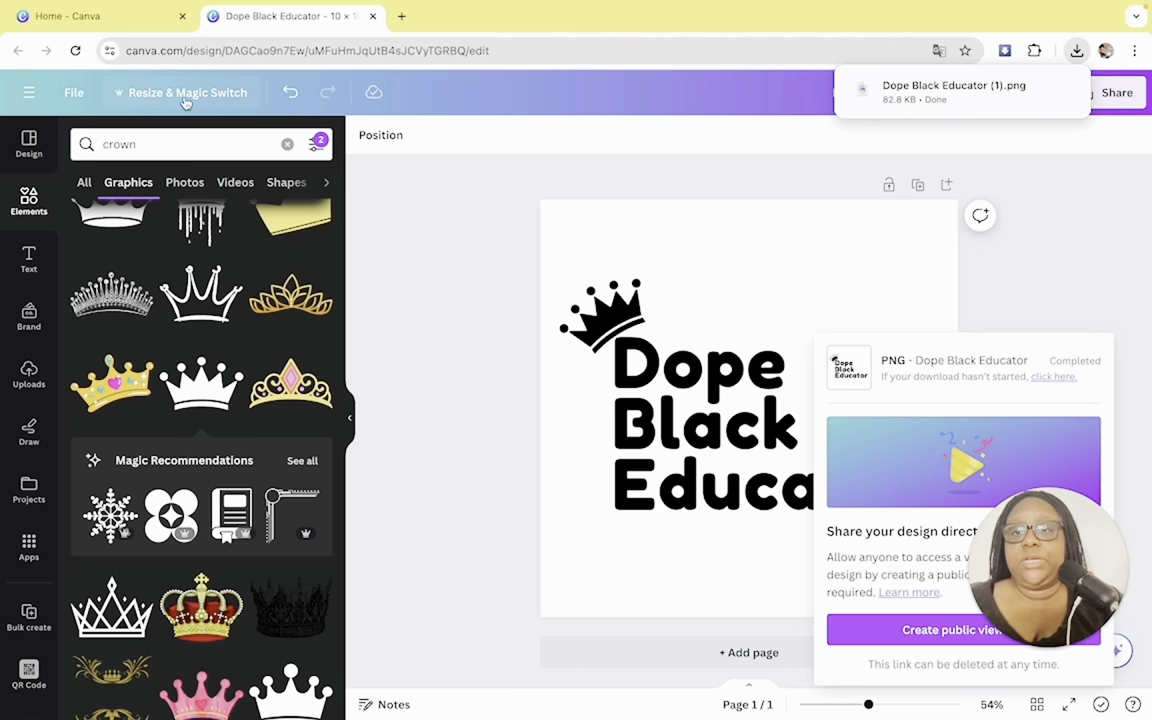
Create a new blank design with the custom size 10 × 10 in
left_click(29, 92)
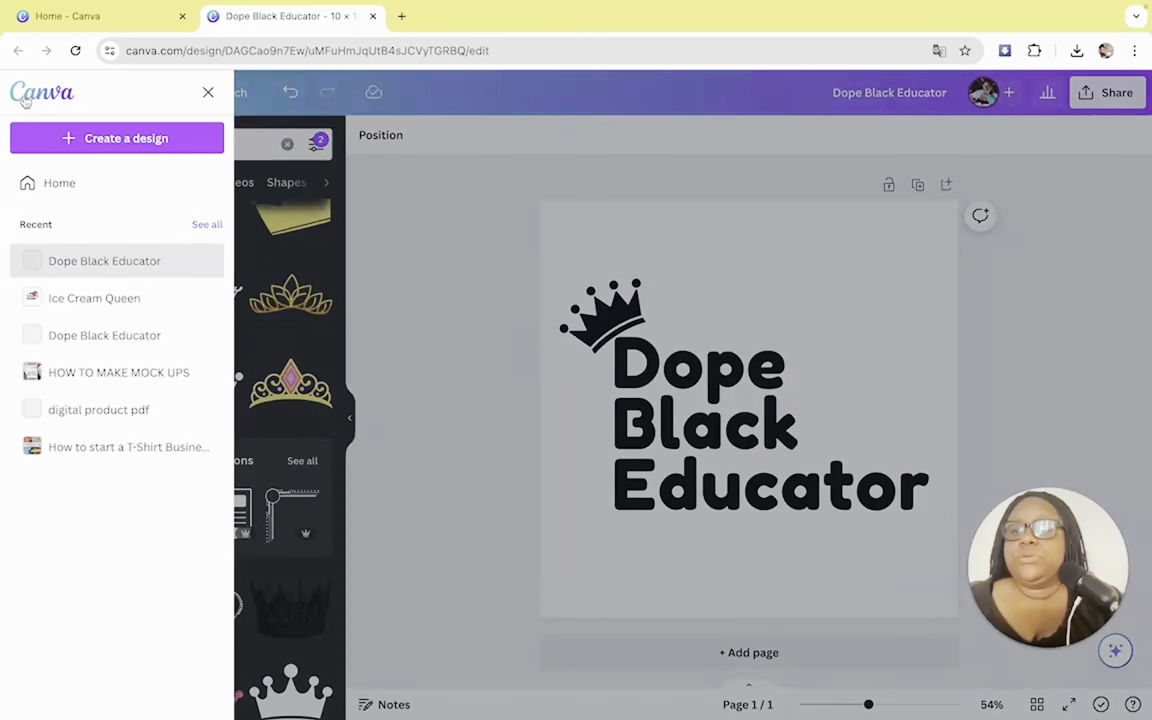
left_click(125, 138)
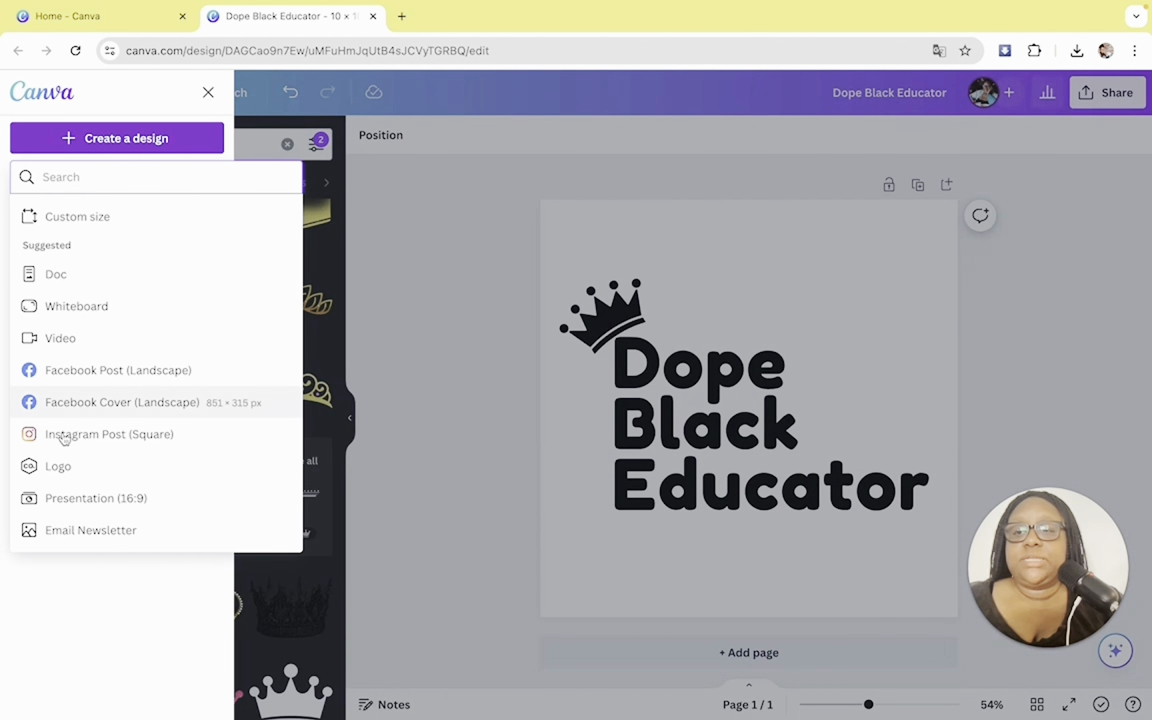
left_click(78, 218)
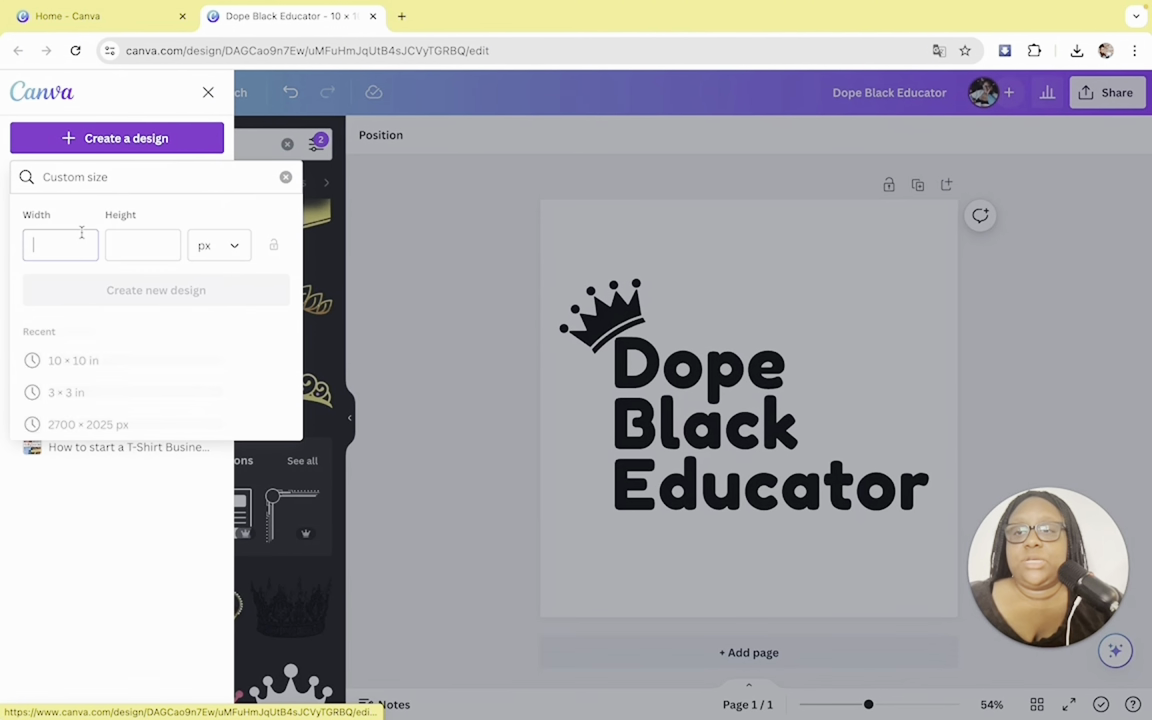
left_click(73, 360)
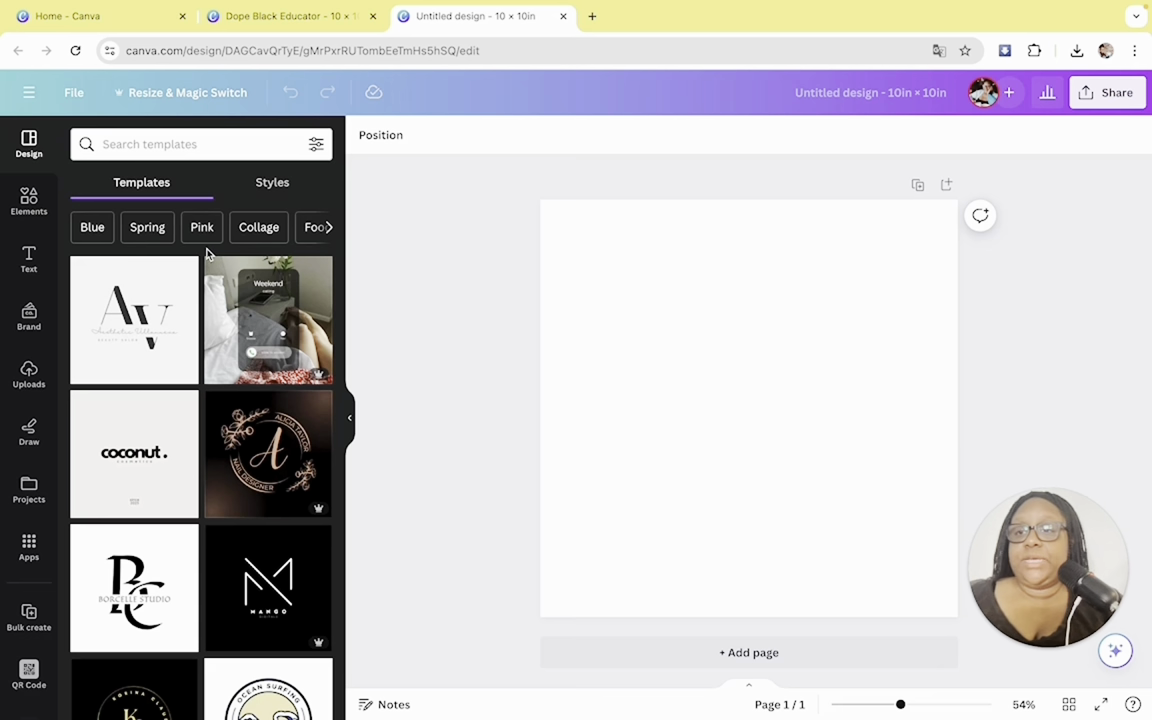
Search the elements for "white shirt" and show all of the photo results
left_click(30, 203)
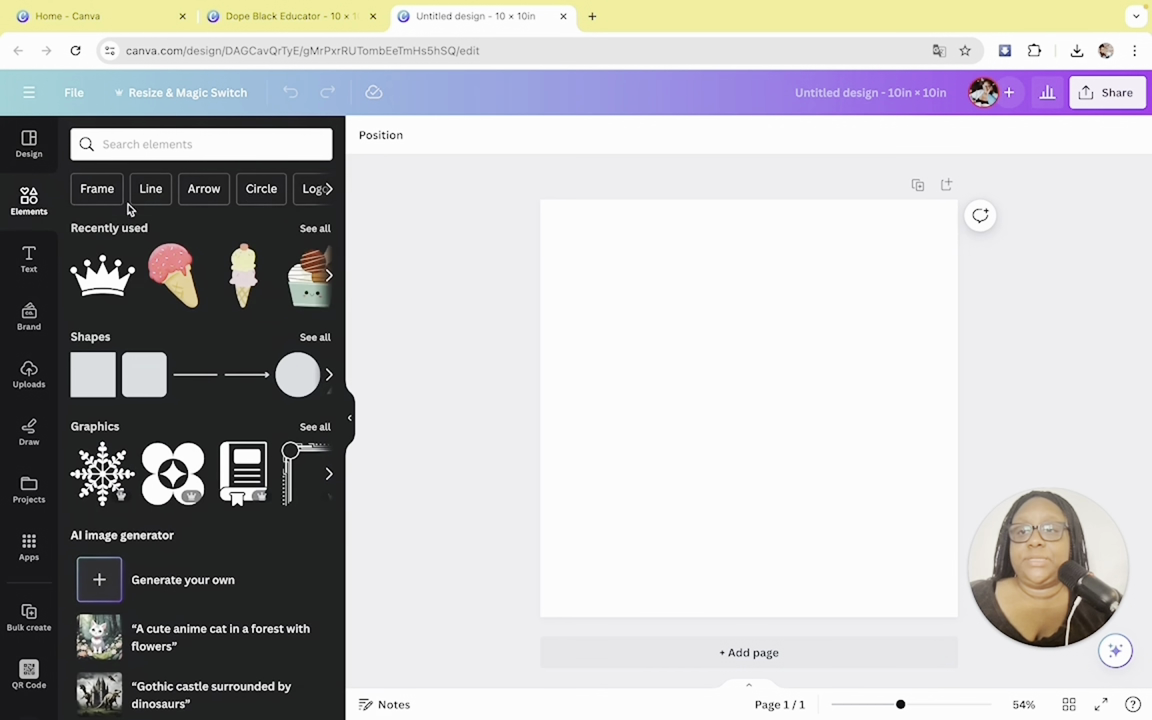
left_click(234, 147)
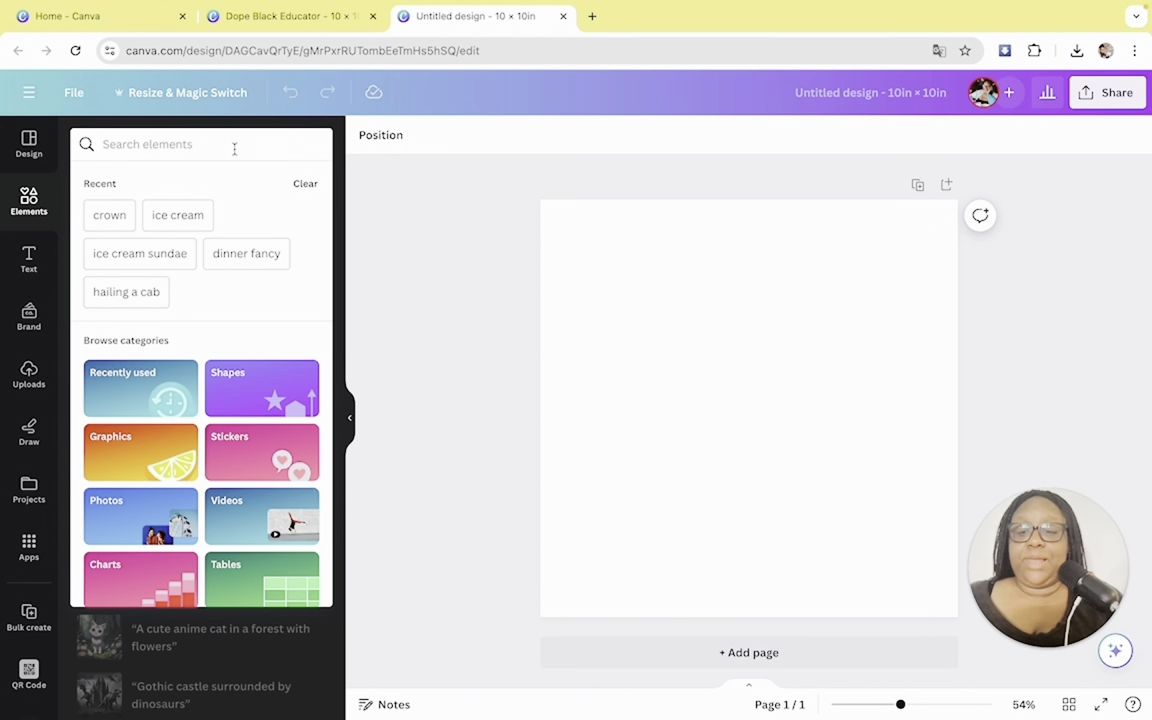
type("white shirt")
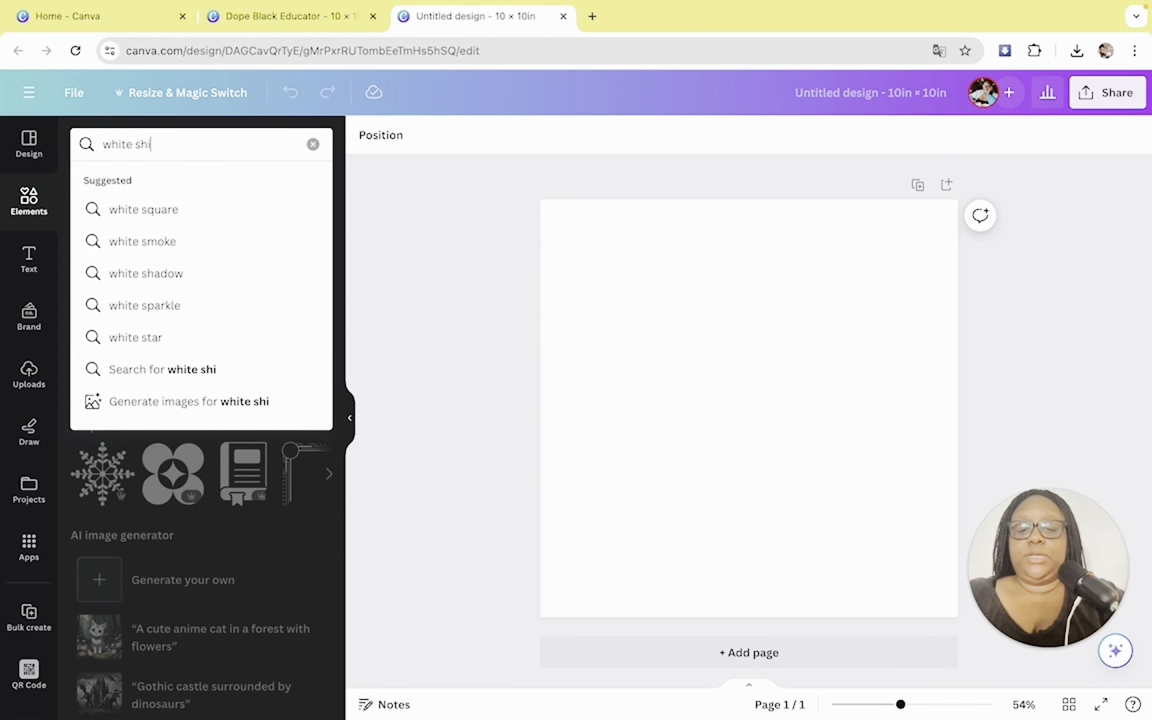
key("Return")
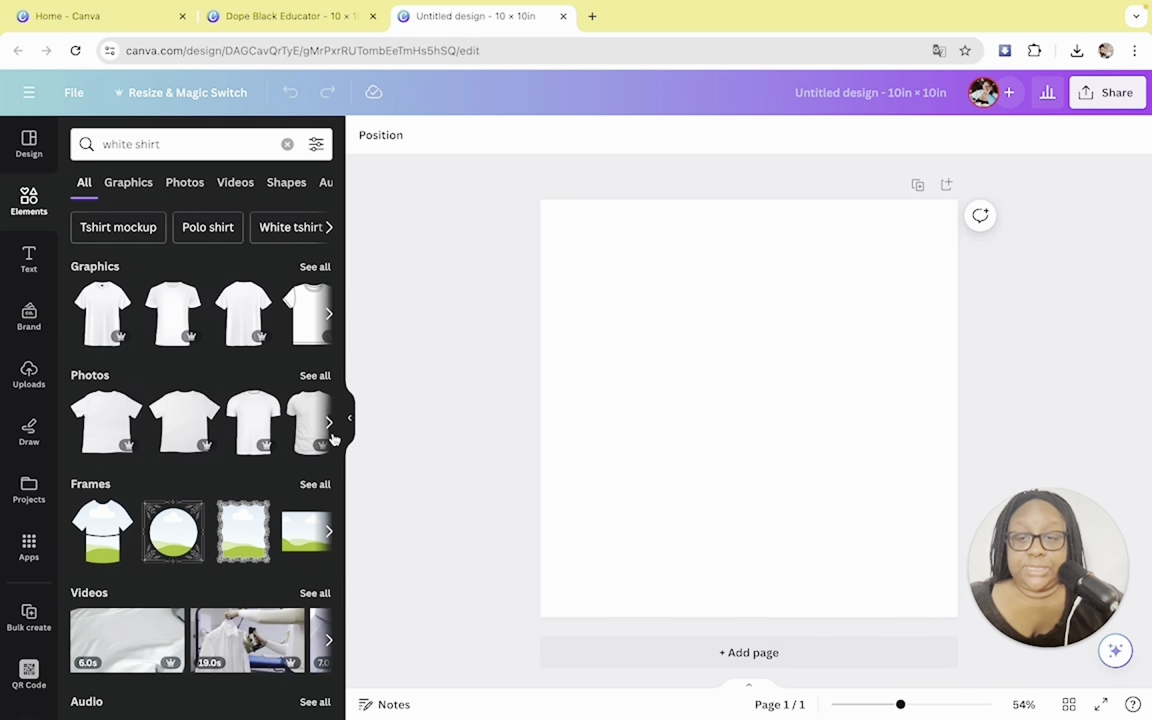
left_click(315, 377)
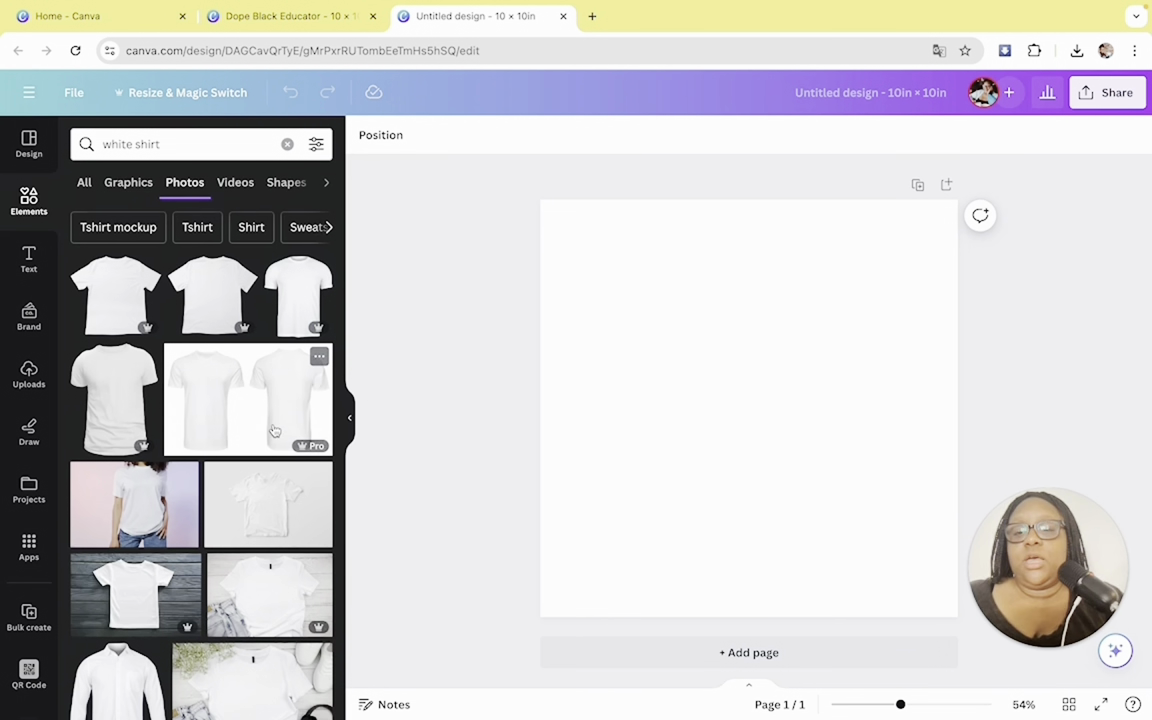
Add the photo of a person wearing a white T-shirt and jeans against a pink and purple background to the page
scroll(274, 430, "down", 5)
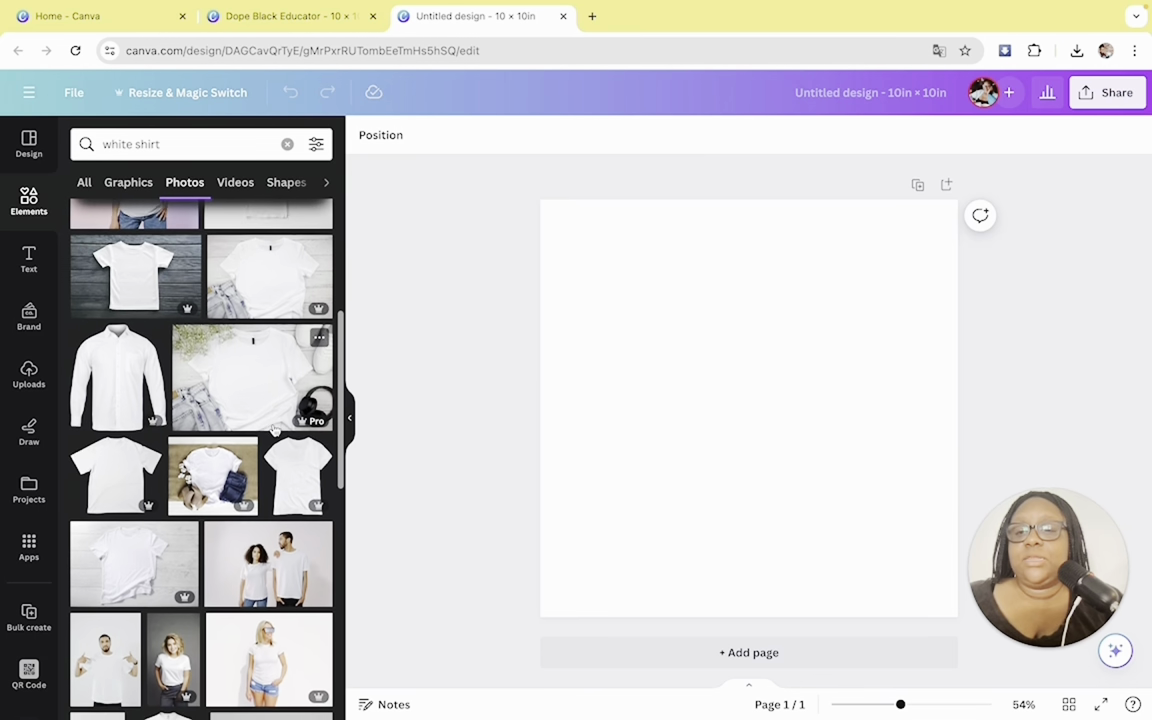
scroll(274, 430, "up", 3)
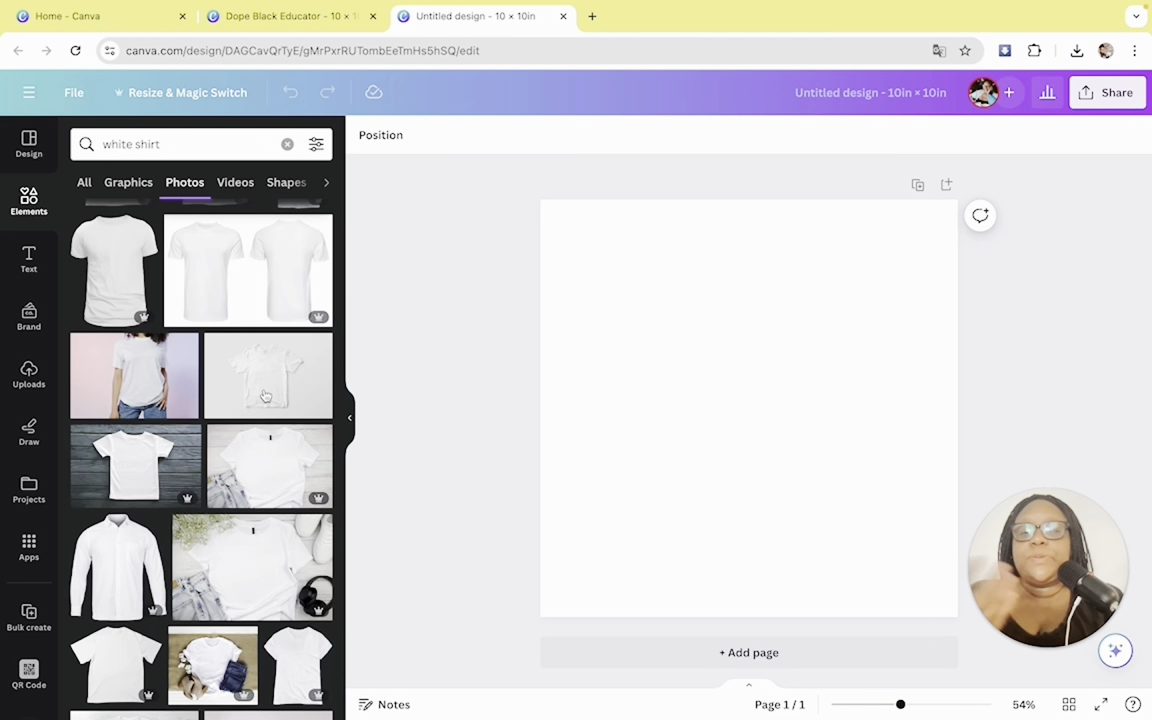
left_click(110, 350)
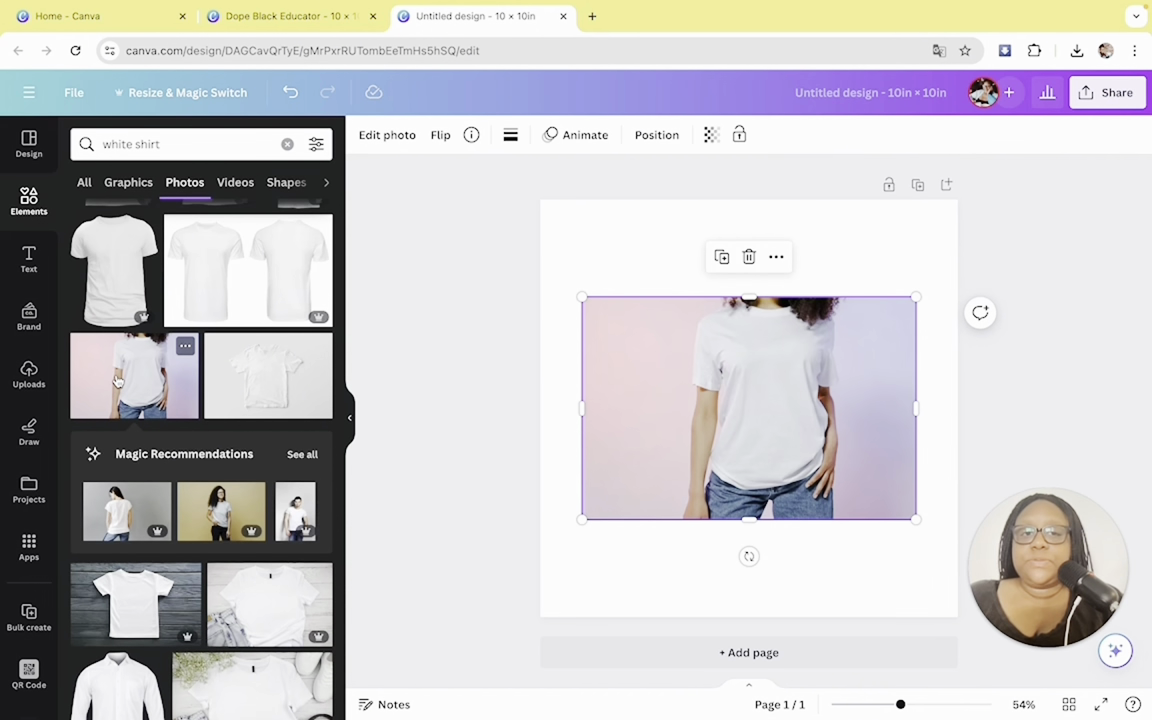
Enlarge the T-shirt photo to cover the whole page and shift it so the shirt sits roughly in the centre
left_click_drag(630, 390, 586, 293)
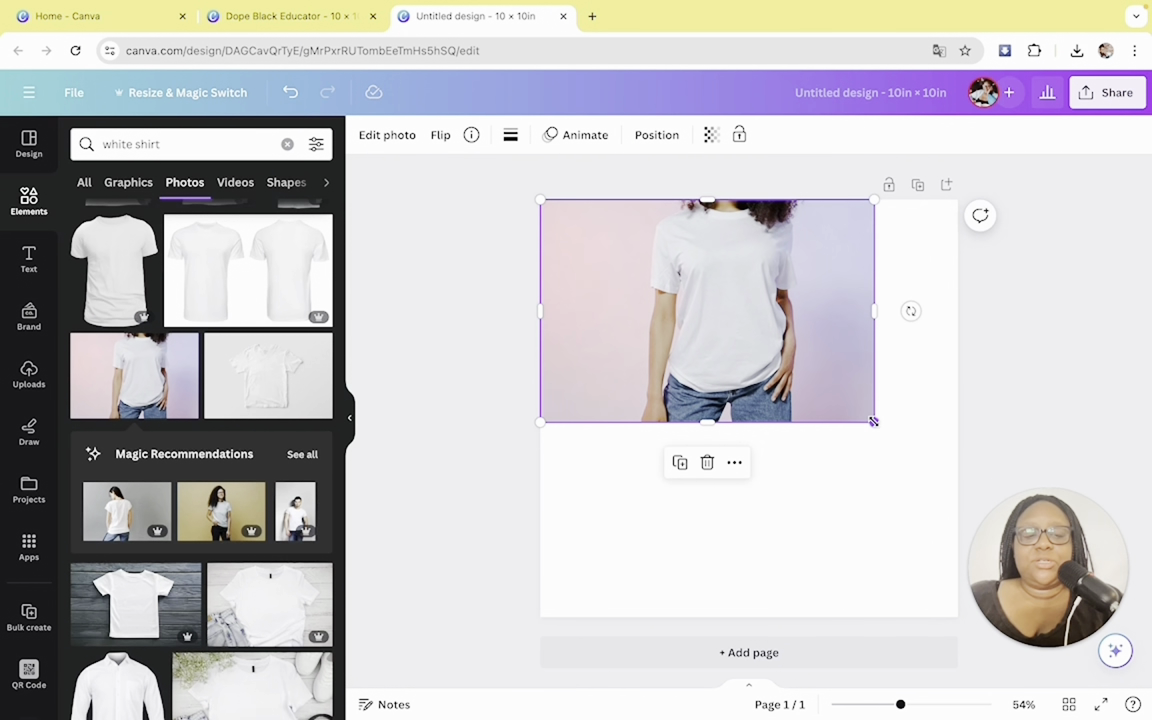
left_click_drag(871, 420, 1138, 667)
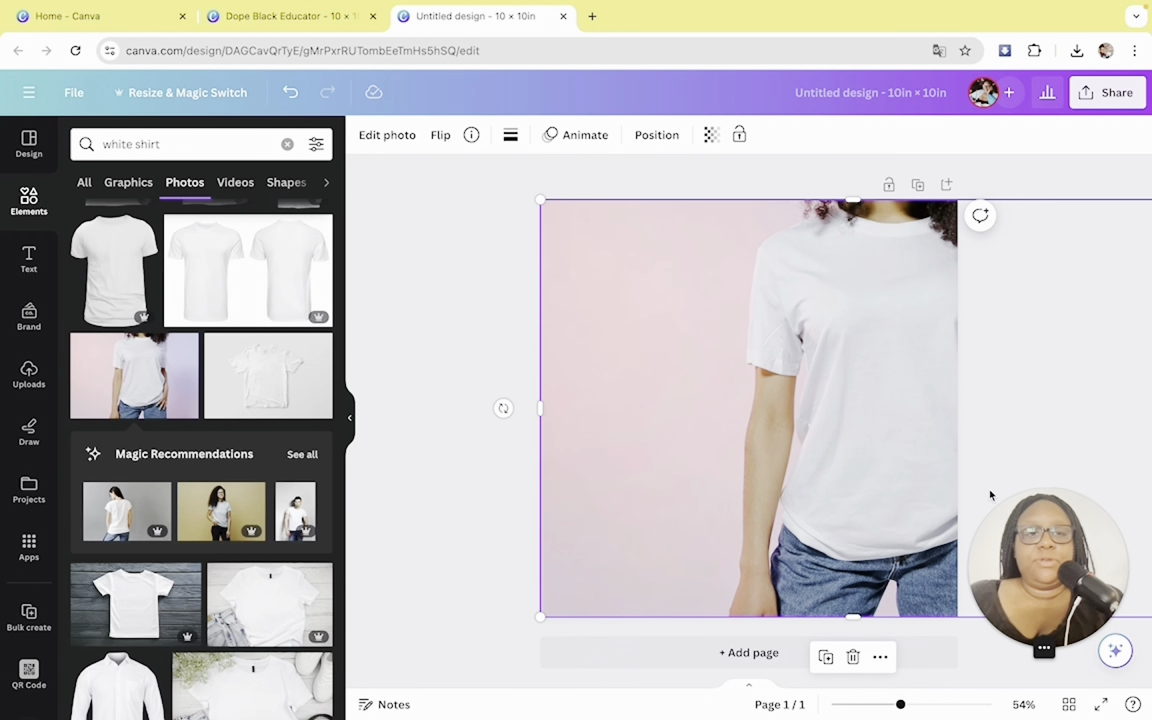
left_click_drag(859, 432, 751, 437)
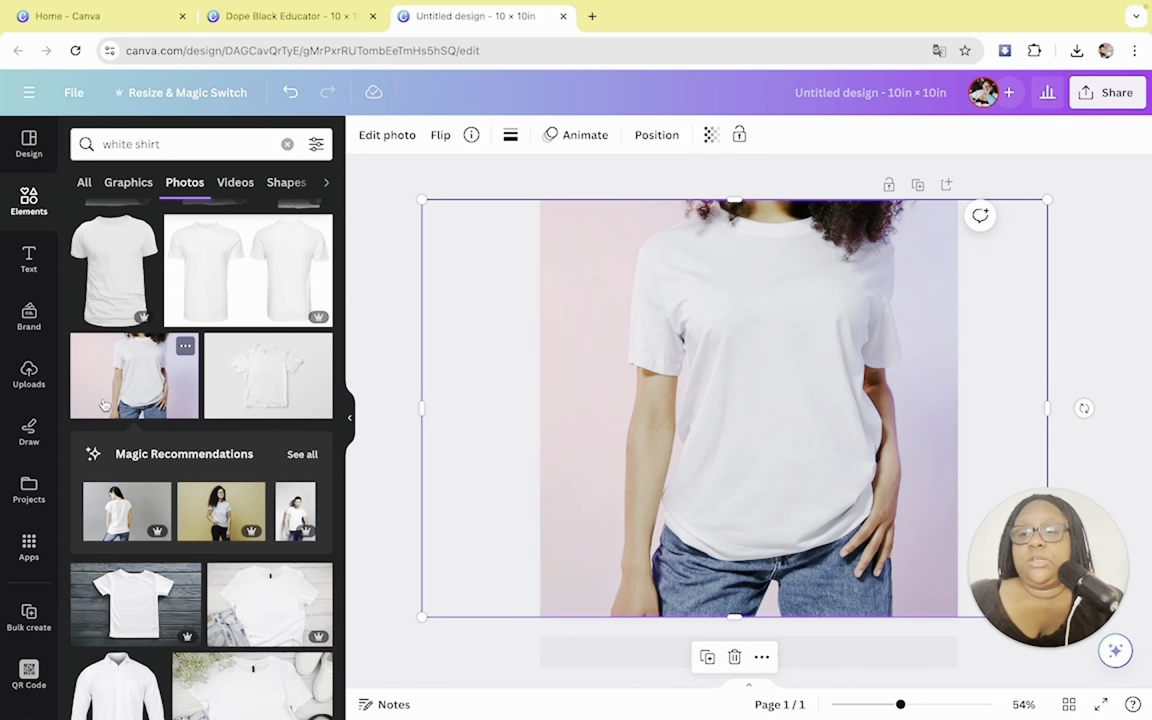
Upload "Dope Black Educator (1).png" from the Downloads folder and add it to the page
left_click(37, 389)
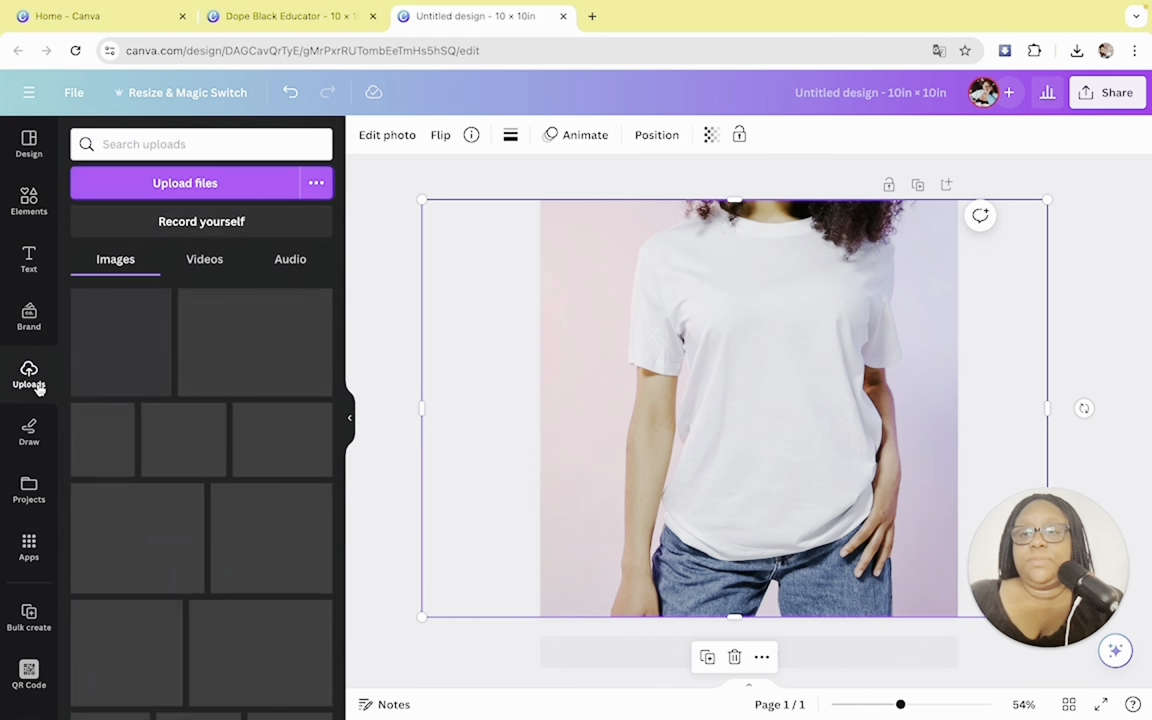
left_click(216, 186)
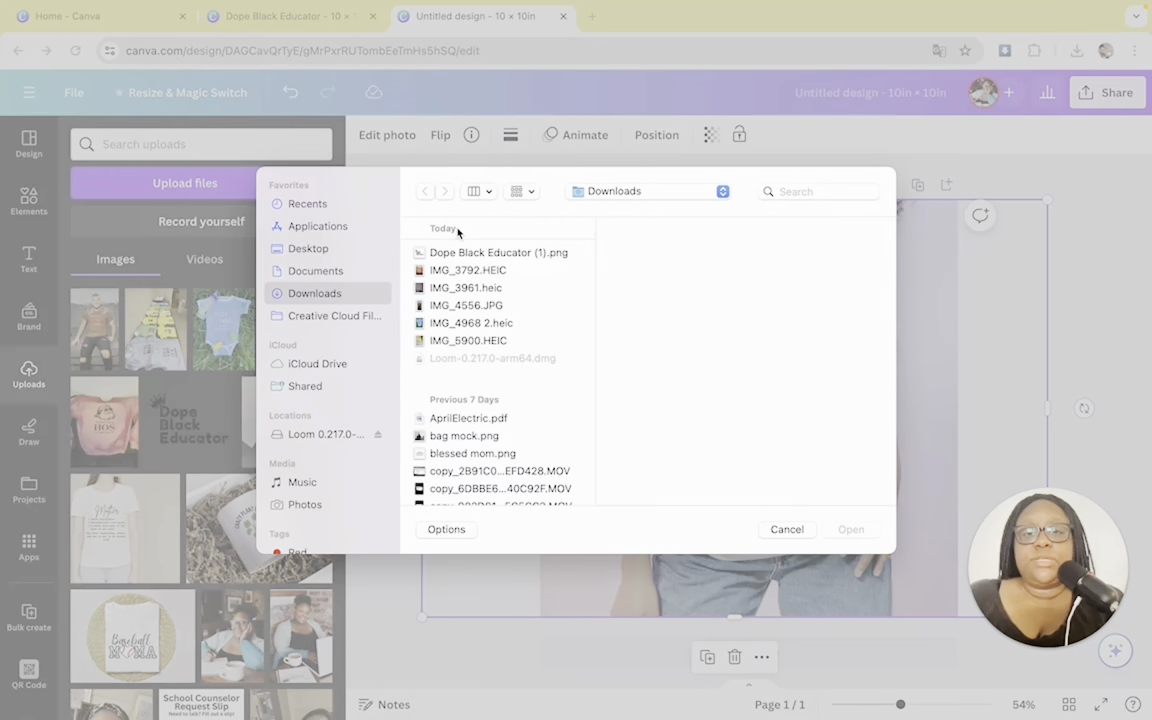
left_click(503, 255)
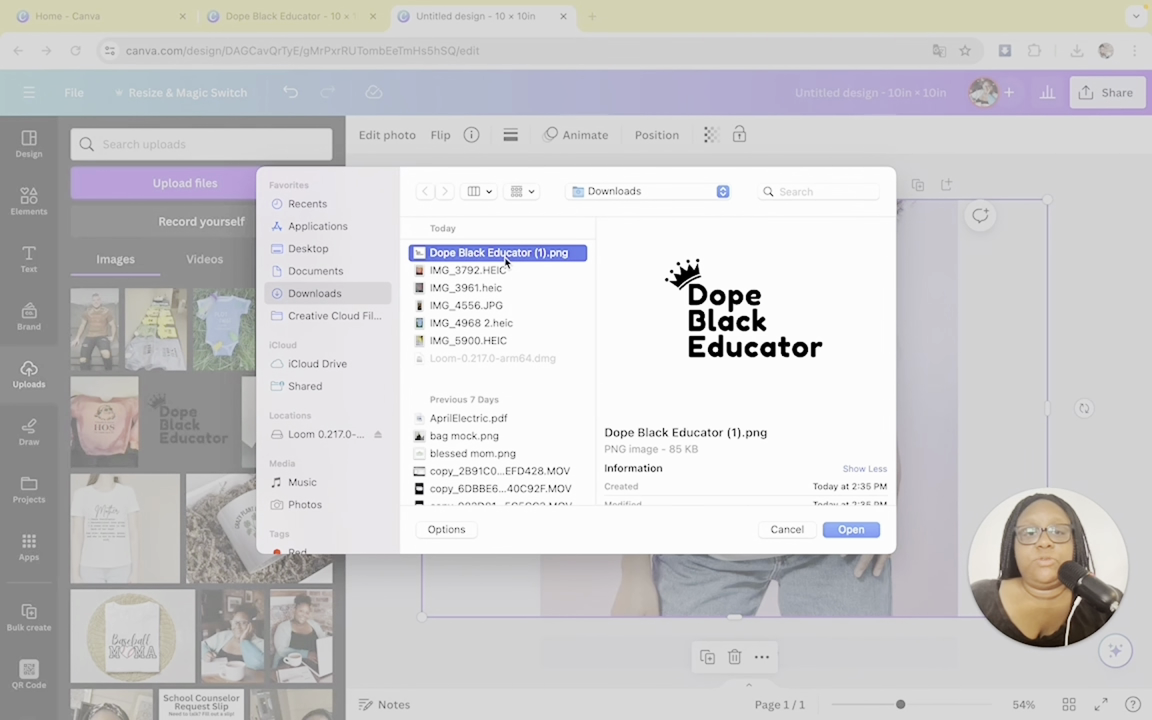
left_click(851, 529)
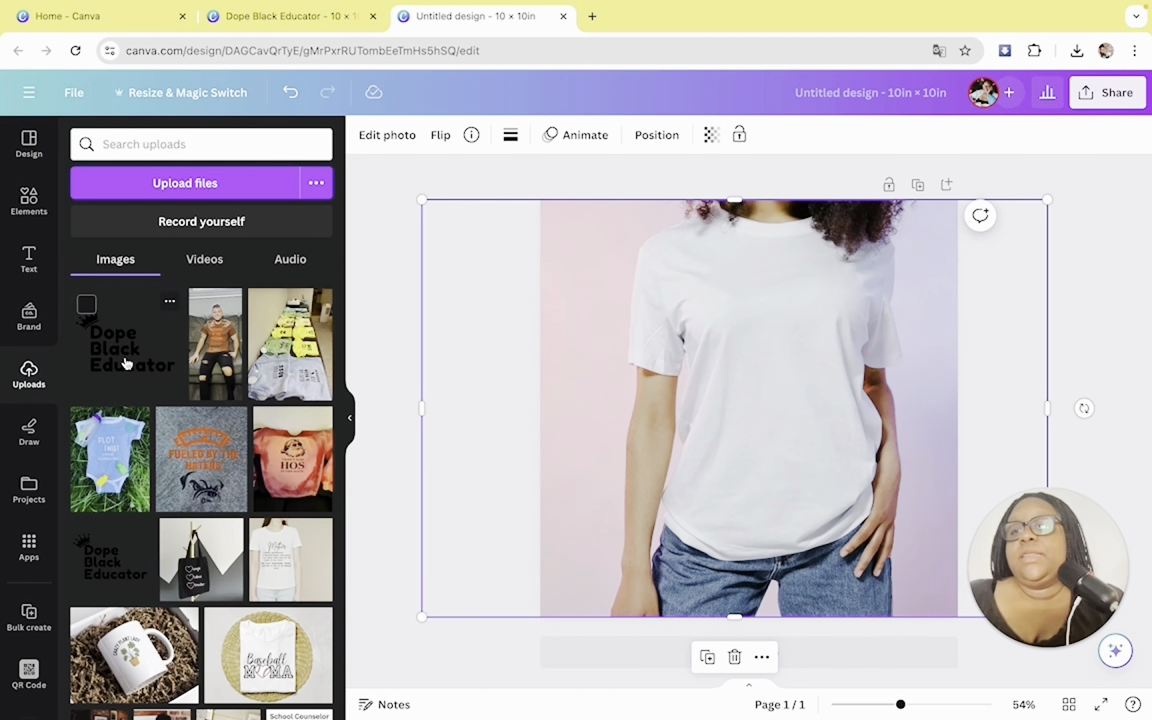
left_click(125, 363)
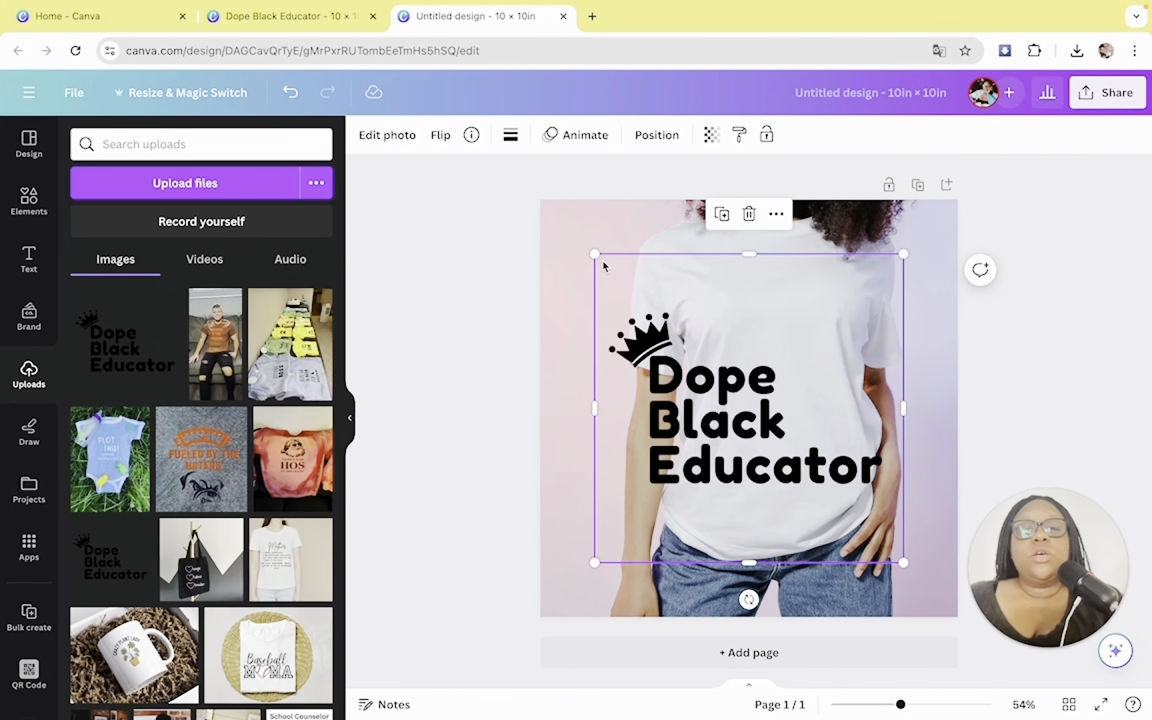
Shrink the Dope Black Educator graphic and position it on the chest of the white T-shirt
left_click_drag(595, 255, 715, 373)
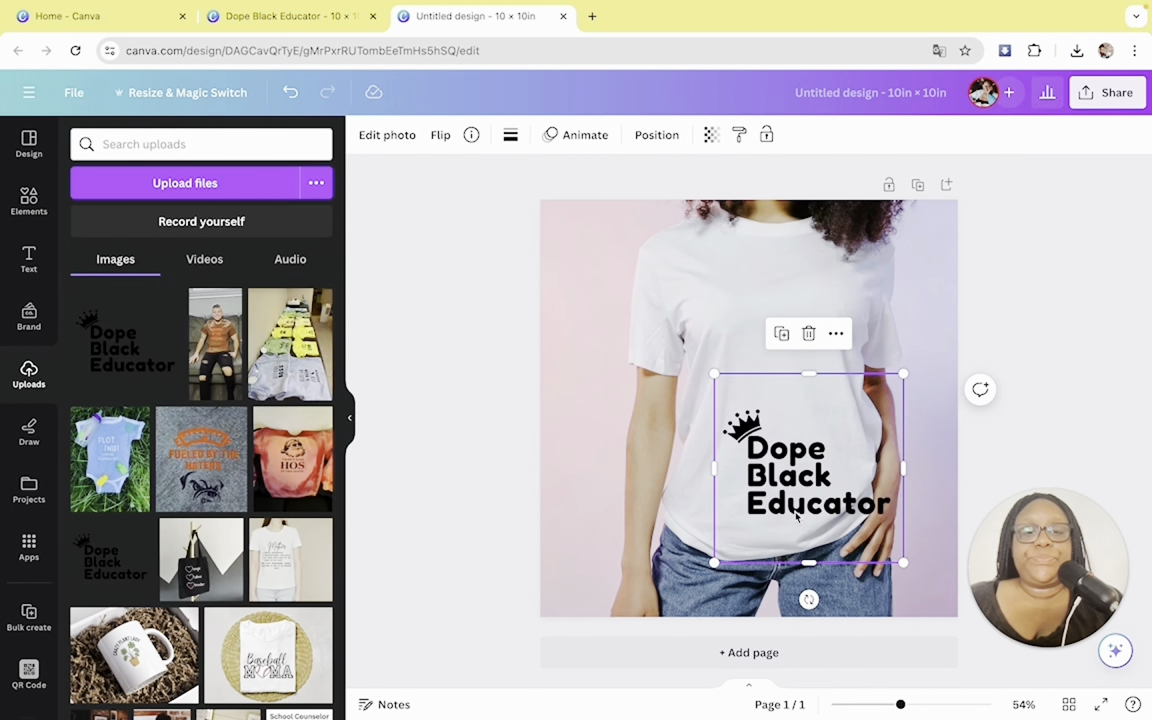
left_click_drag(799, 503, 773, 407)
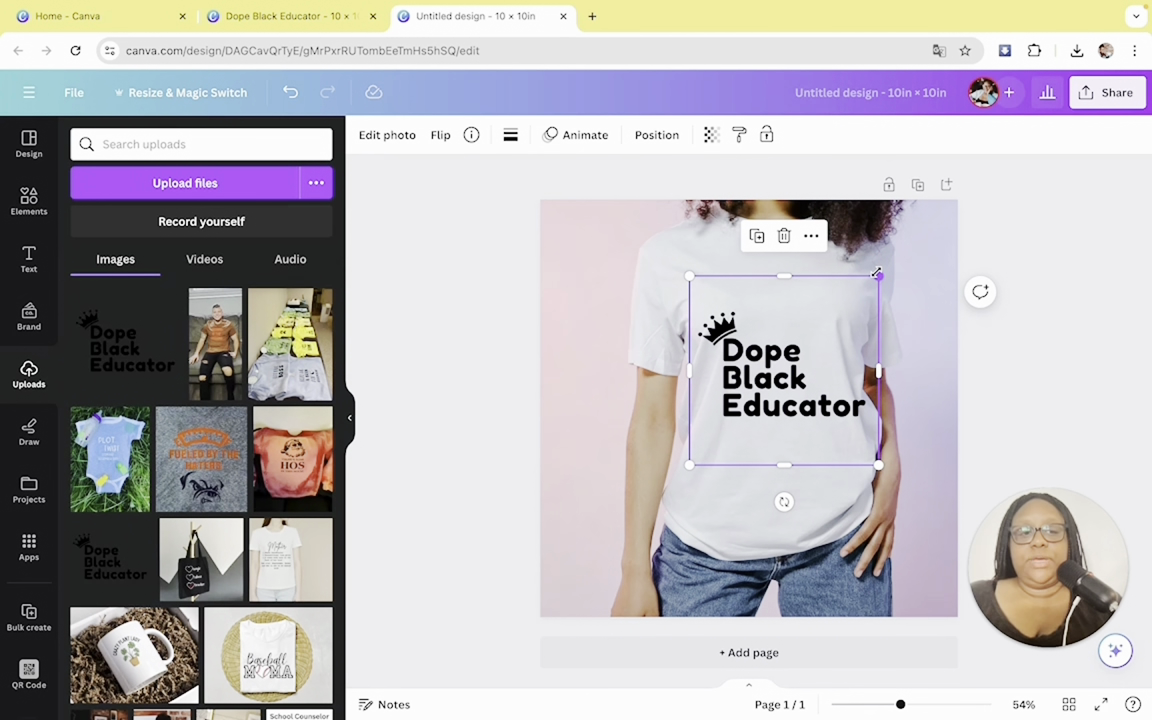
left_click_drag(876, 272, 845, 310)
left_click_drag(757, 400, 763, 354)
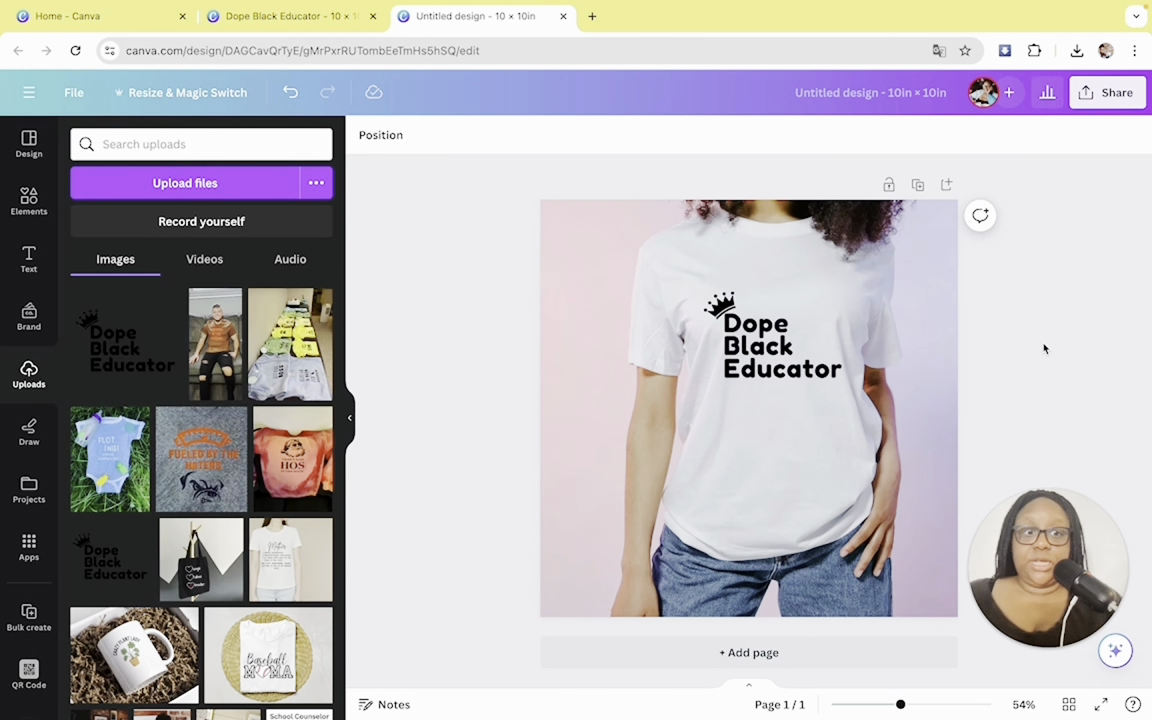
Slightly lower the transparency value of the Dope Black Educator graphic so it blends into the shirt
left_click(786, 347)
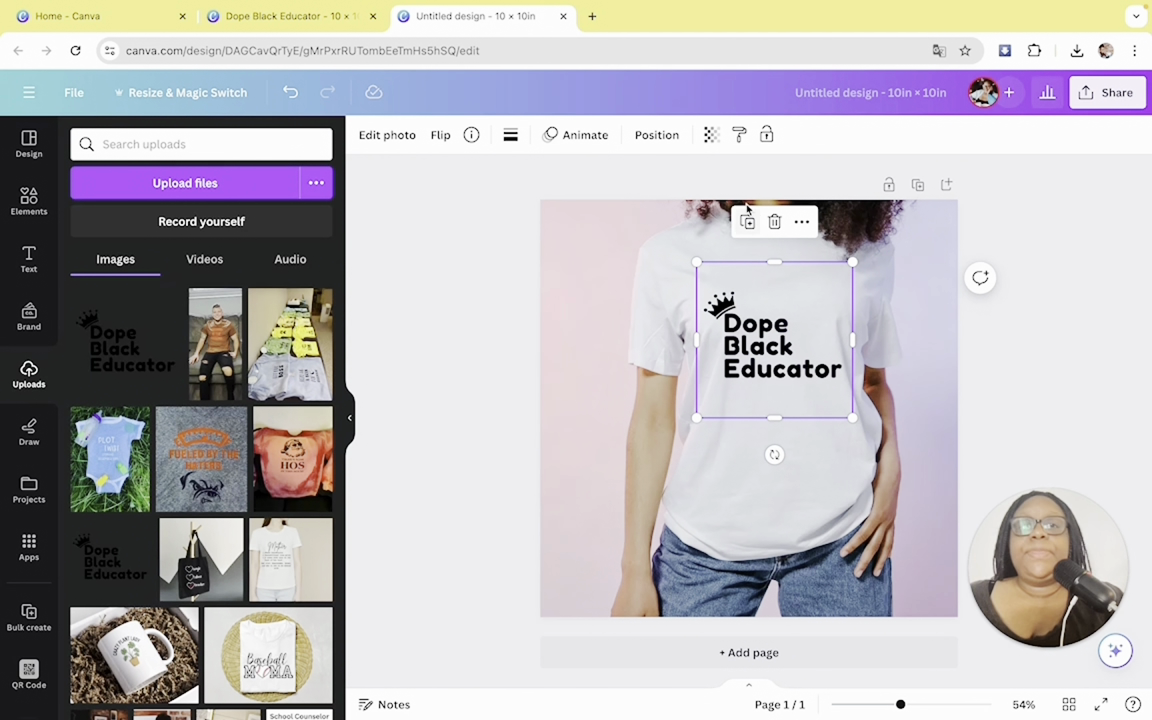
left_click(711, 136)
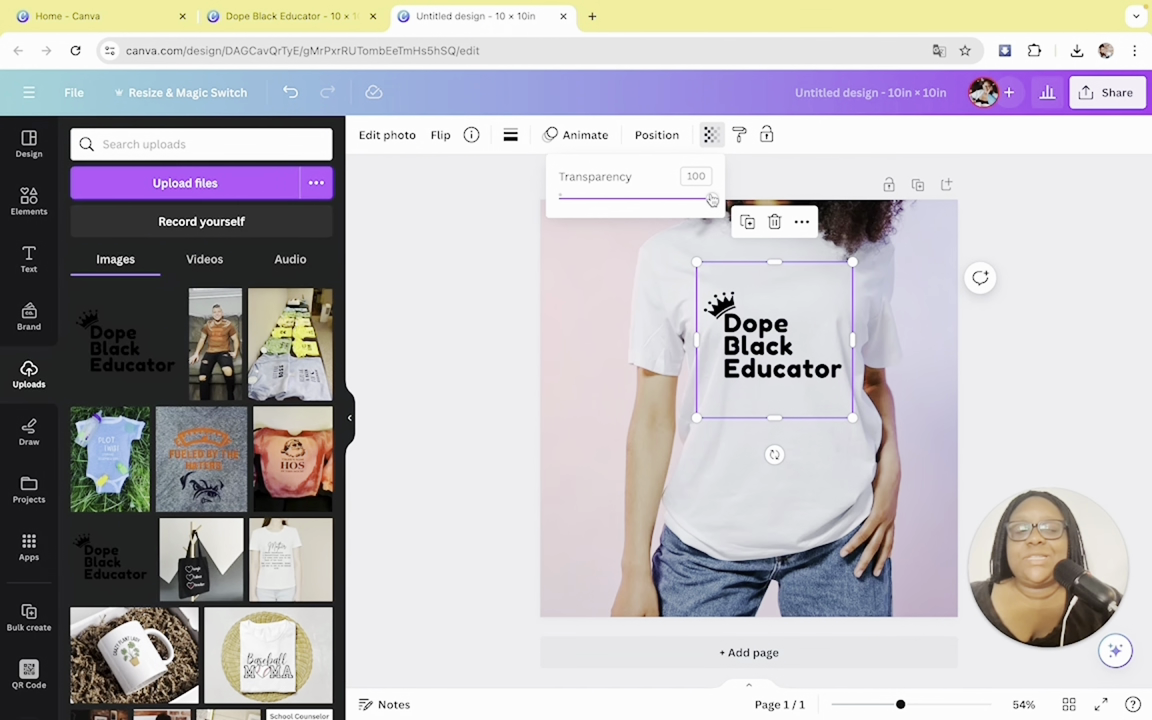
left_click_drag(711, 199, 705, 200)
left_click(1000, 288)
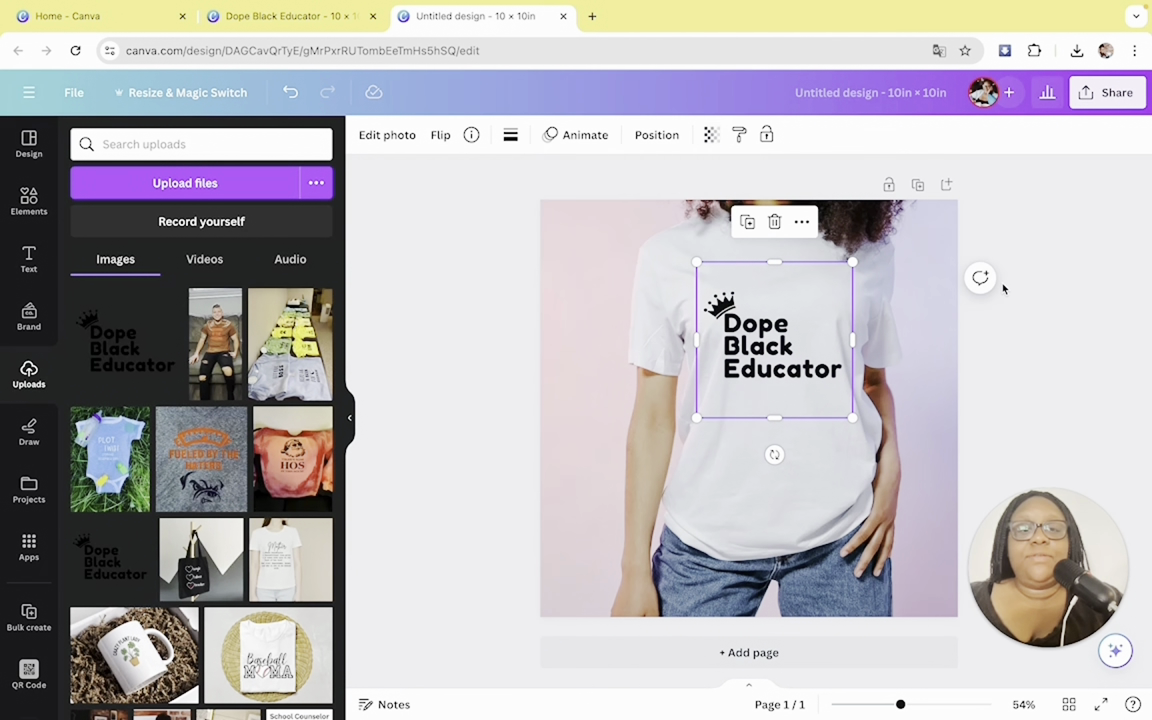
left_click(1096, 271)
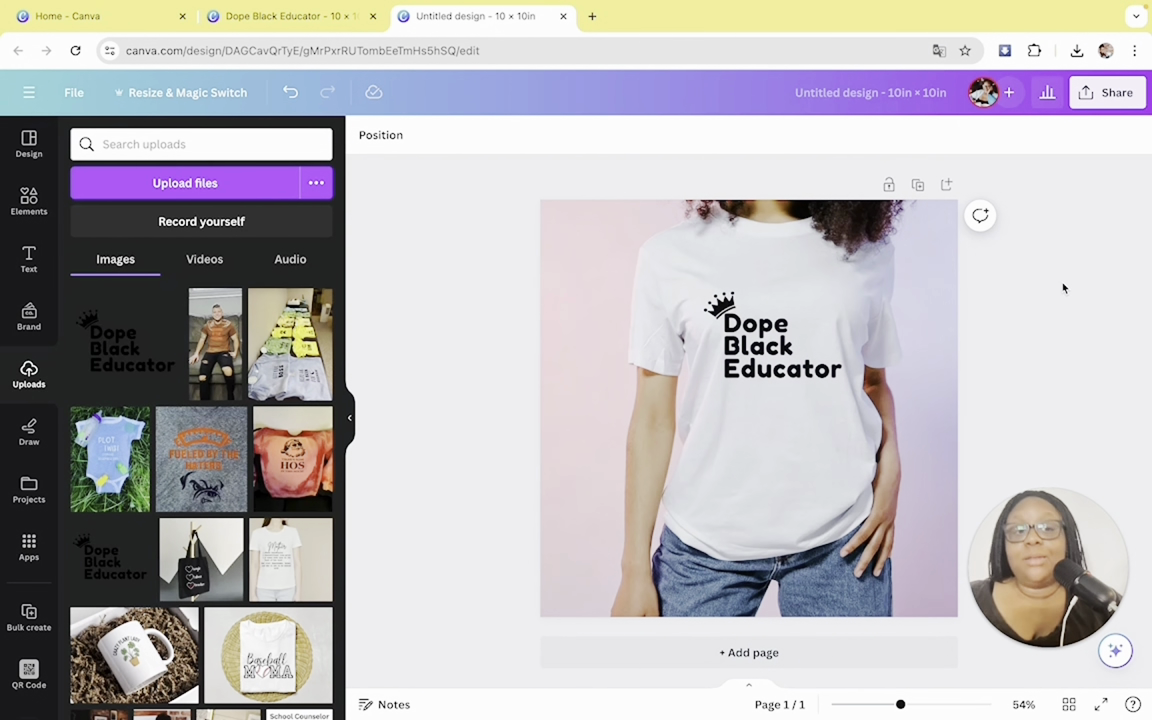
Rename the untitled design as "dbe mock 1"
left_click(926, 95)
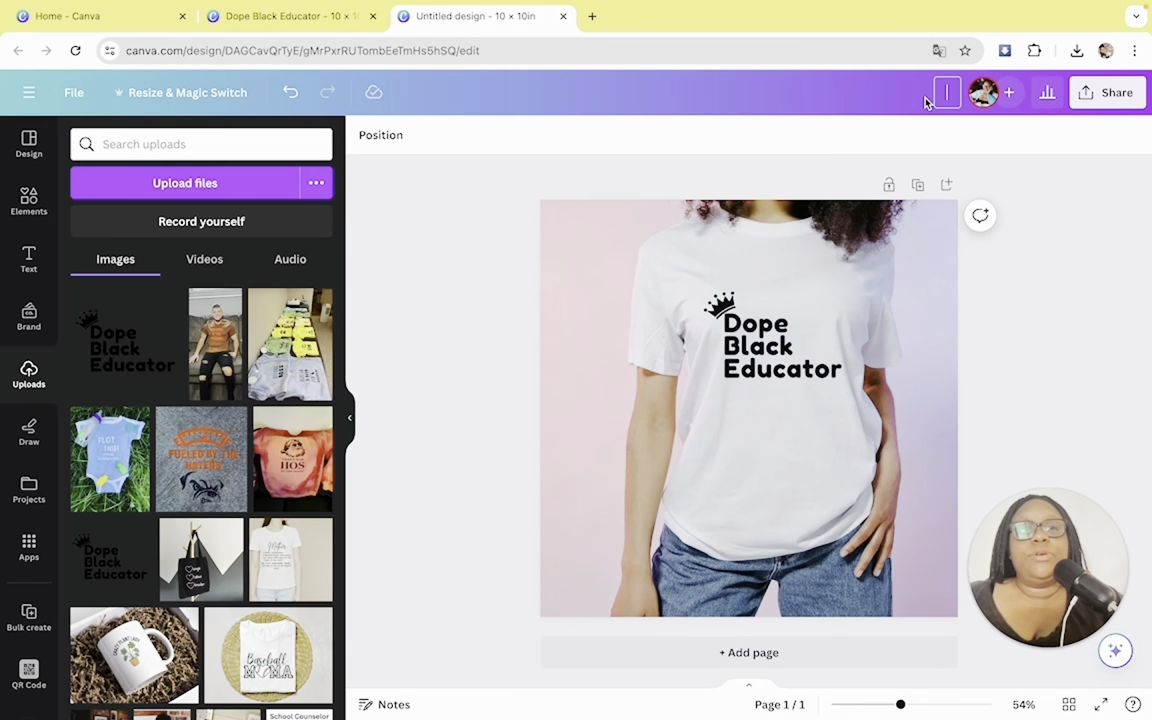
type("mock")
key("BackSpace")
key("BackSpace")
key("BackSpace")
key("BackSpace")
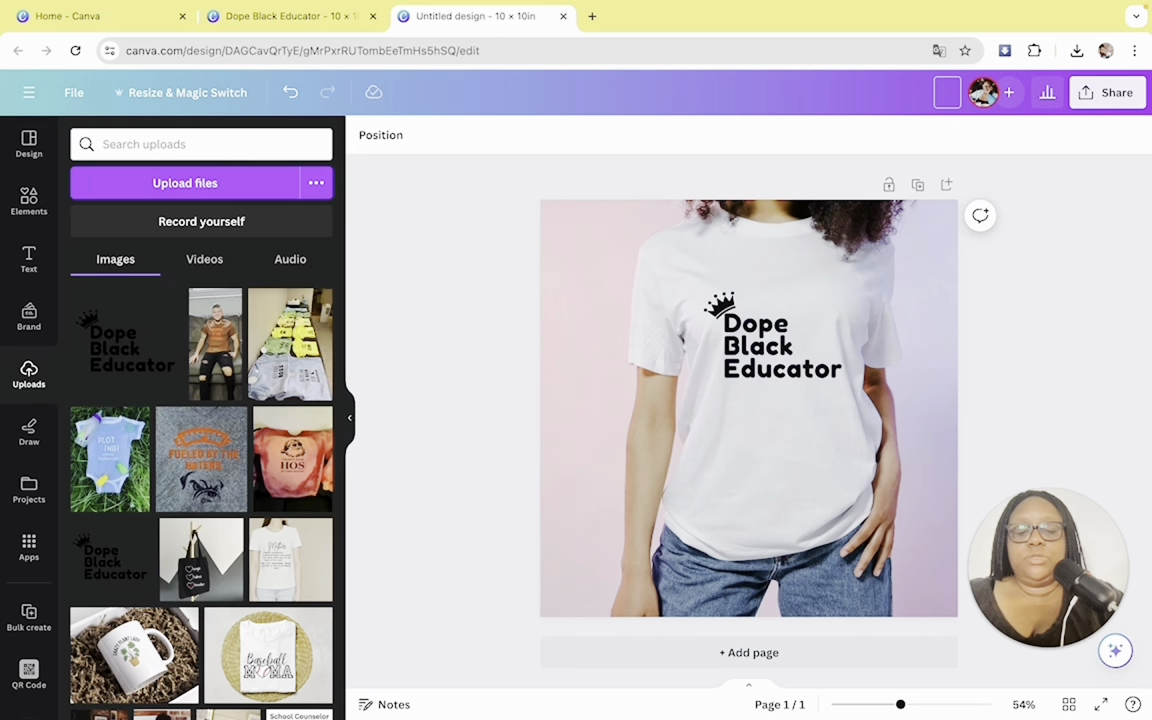
type("dbe mock 1")
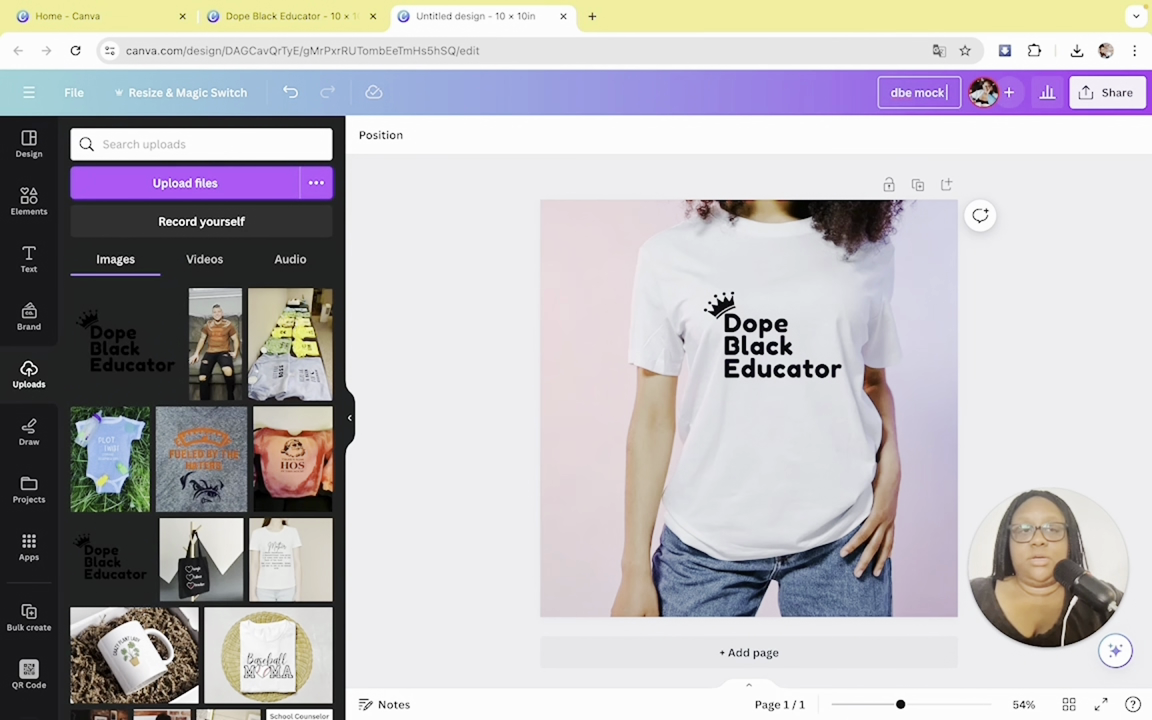
left_click(1095, 256)
Download the "dbe mock 1" design as a PNG at size 1, 2,000 × 2,000 px
left_click(1107, 92)
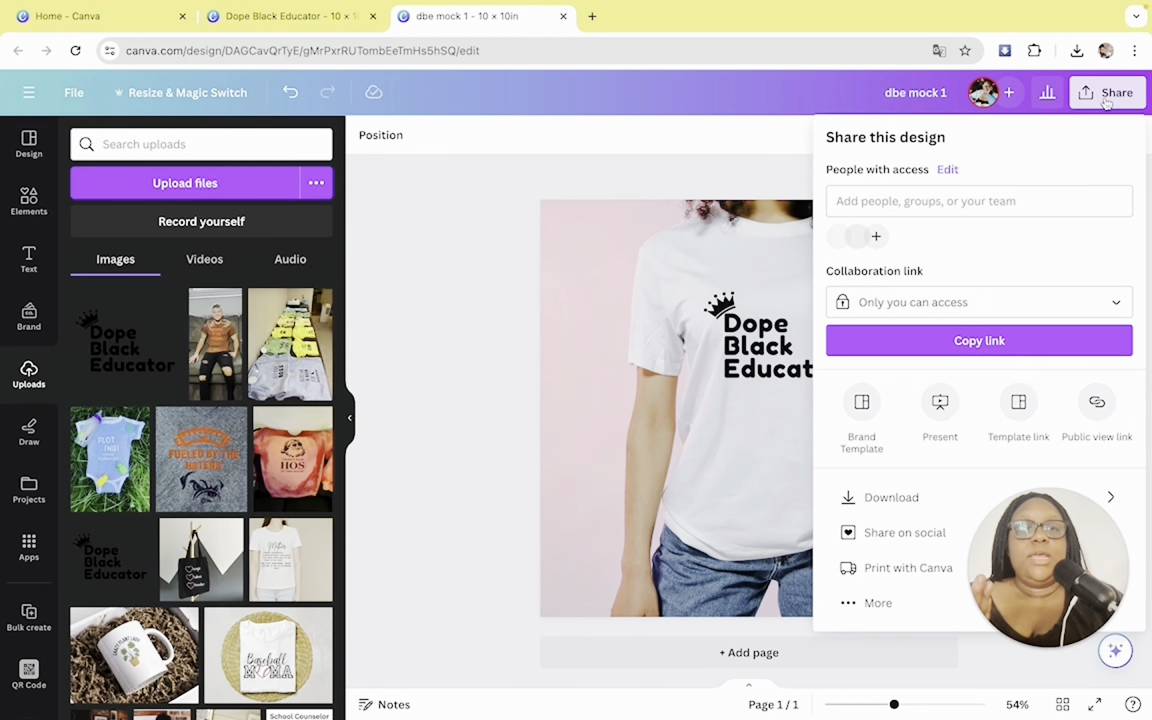
left_click(886, 496)
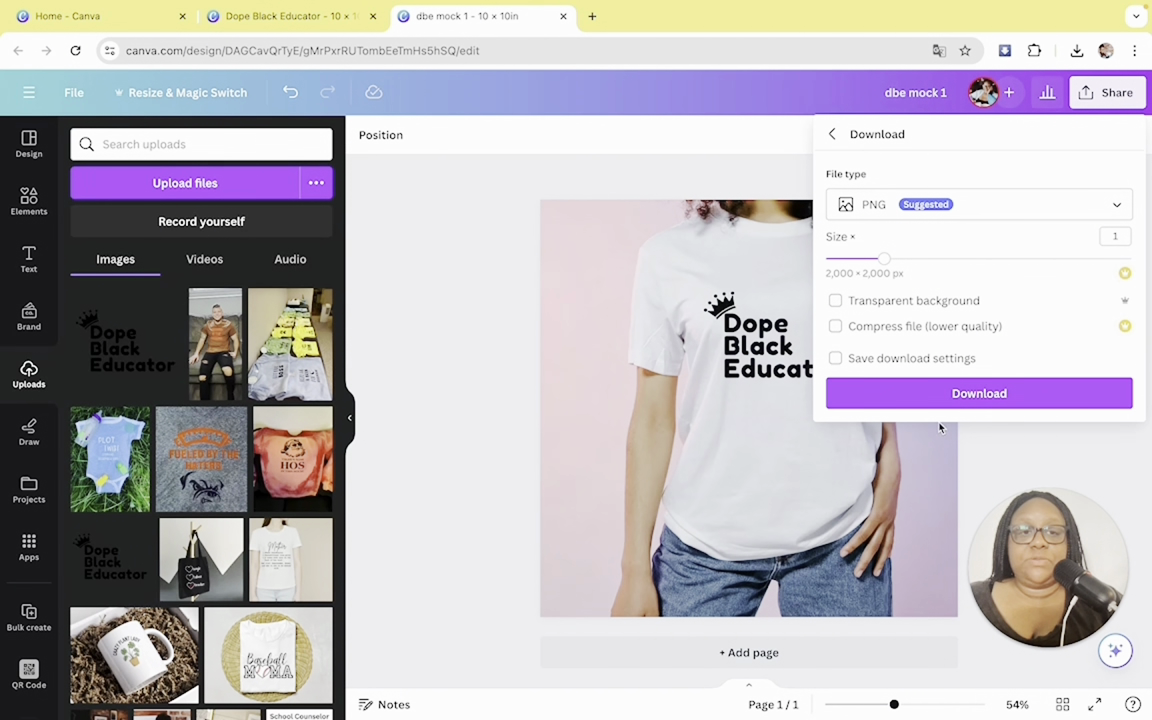
left_click(950, 396)
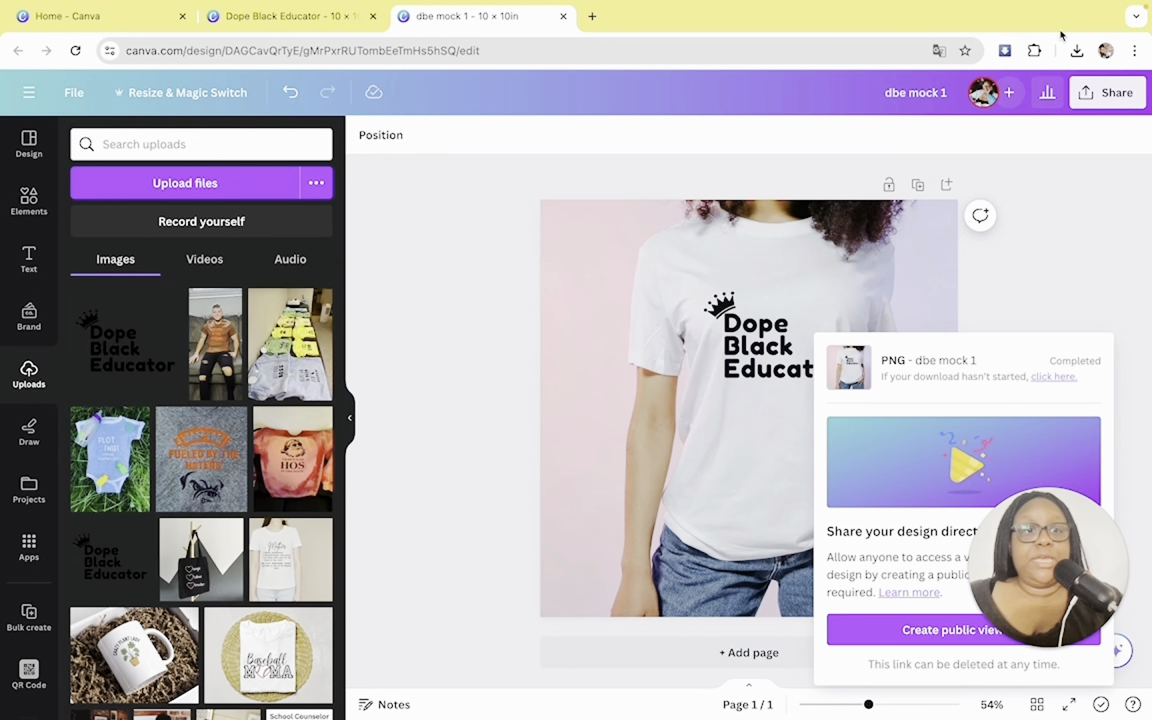
left_click(1077, 260)
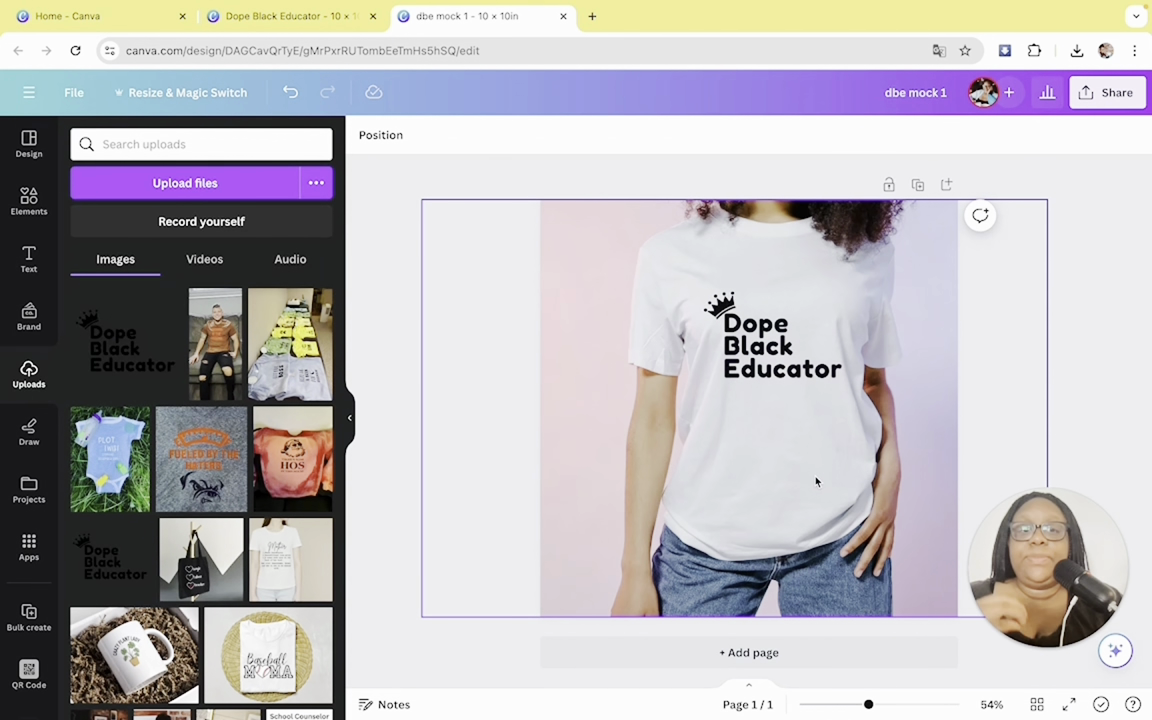
Delete the white T-shirt photo and the Dope Black Educator graphic to clear the page
left_click(820, 484)
key("Delete")
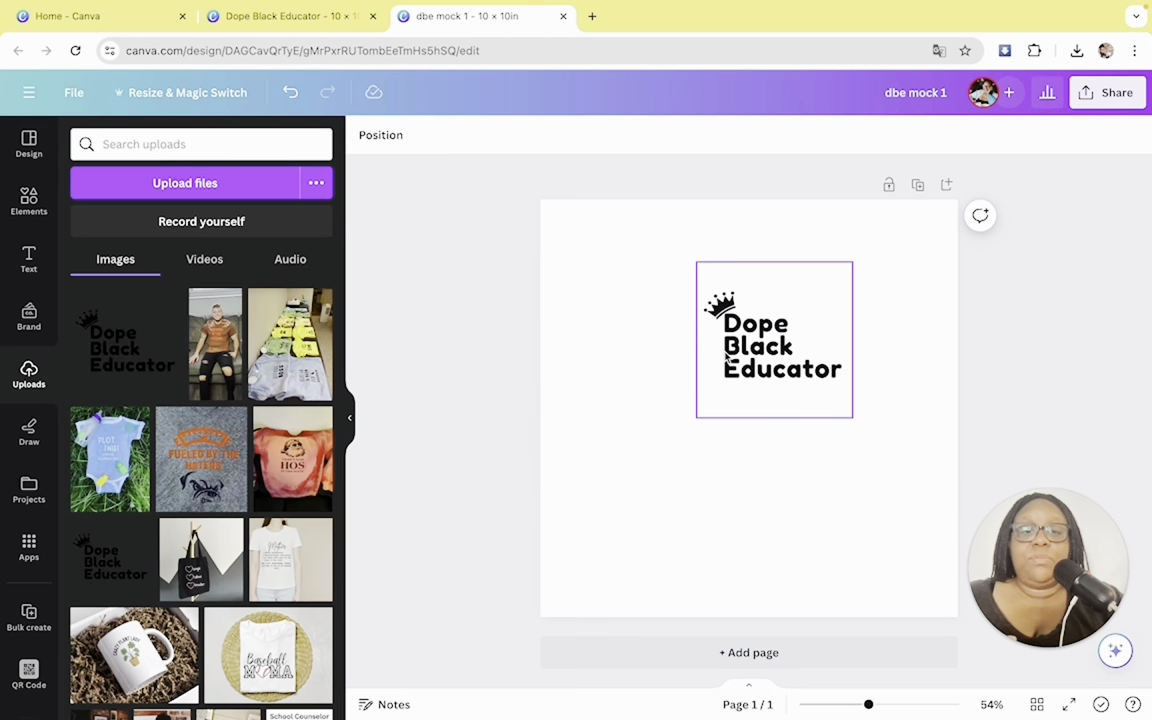
left_click(772, 340)
key("Delete")
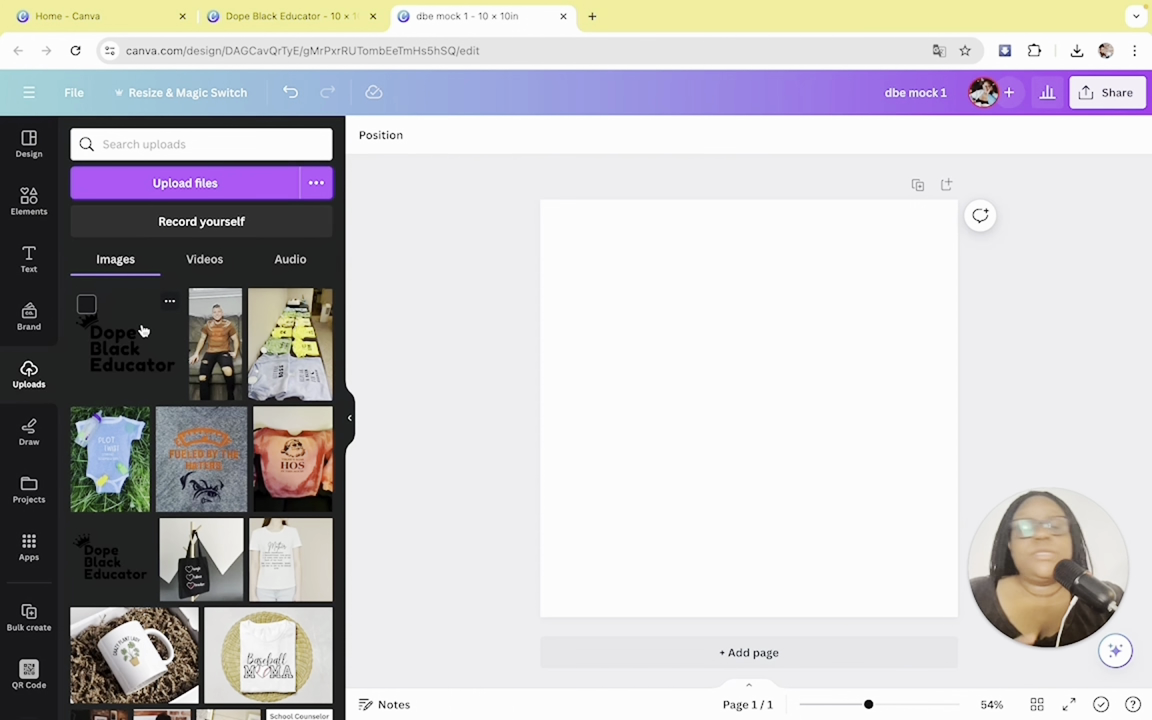
Search the available apps for "mockup" and open the Mockups app
left_click(31, 550)
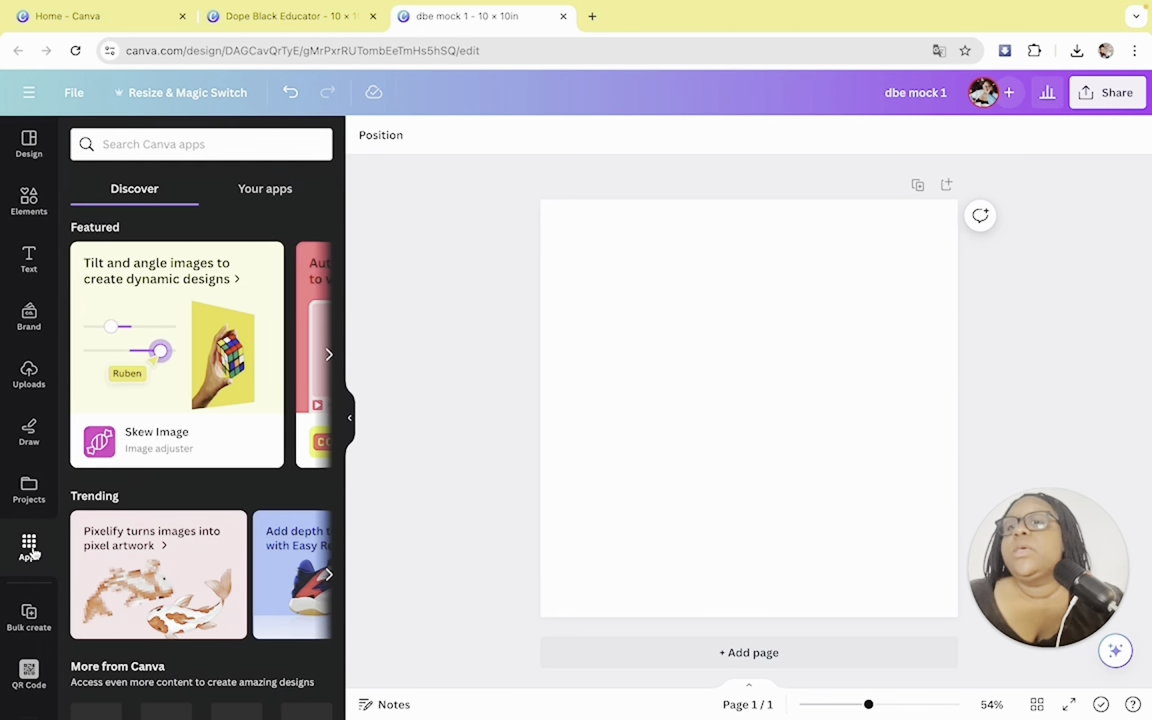
left_click(196, 146)
type("mockup")
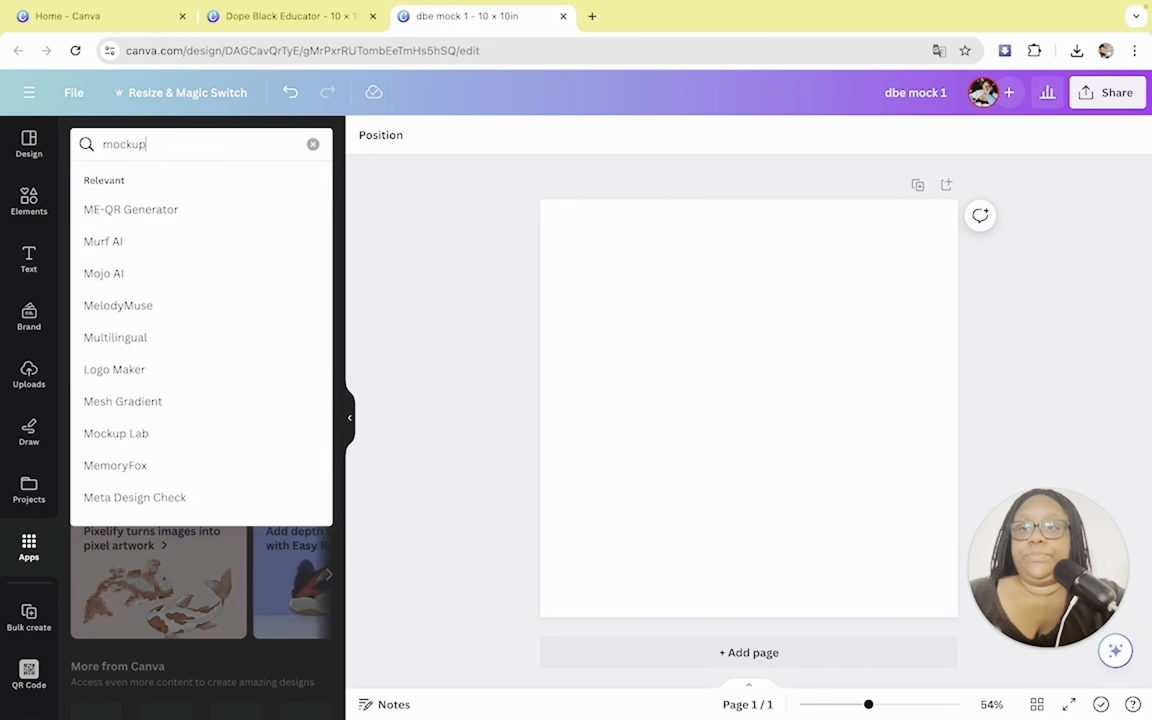
key("Return")
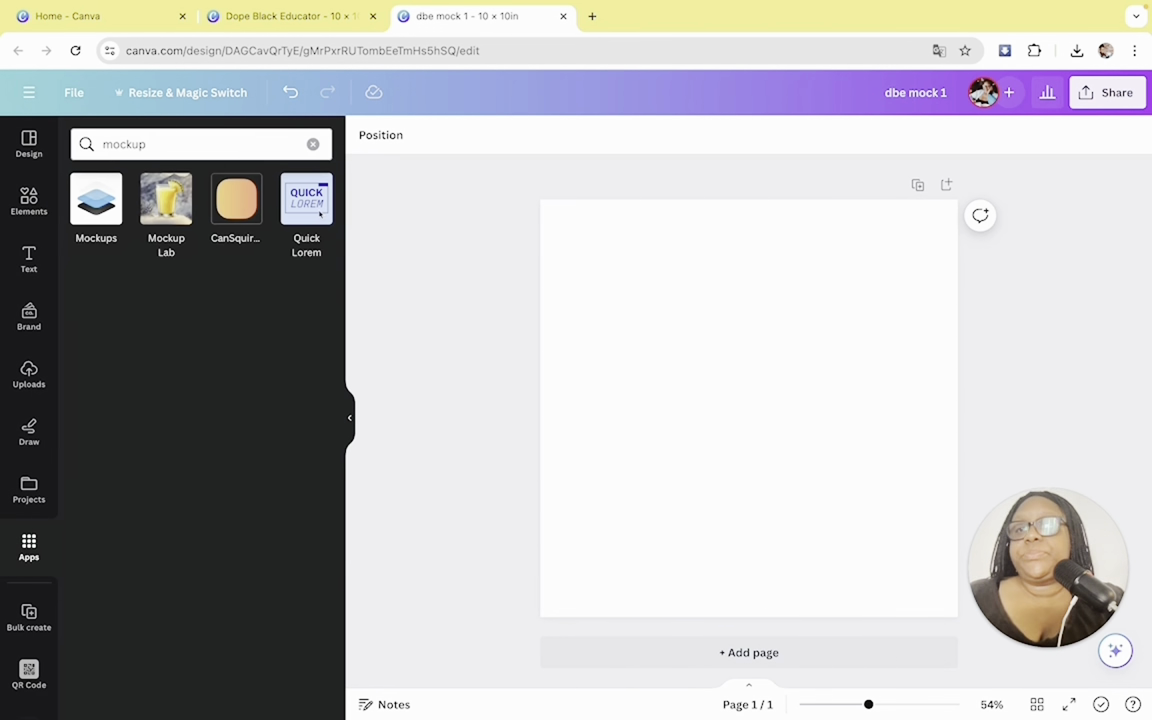
left_click(104, 212)
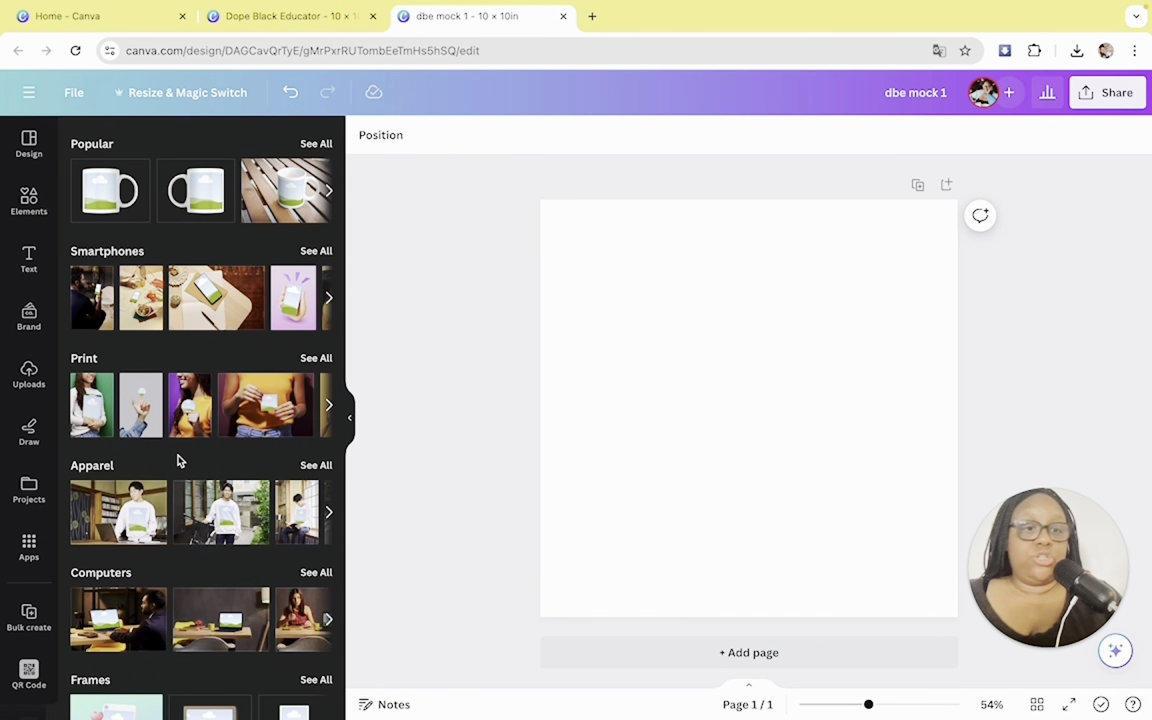
Browse all the Apparel mockups and add the man in a white T-shirt against a gray background
left_click(314, 465)
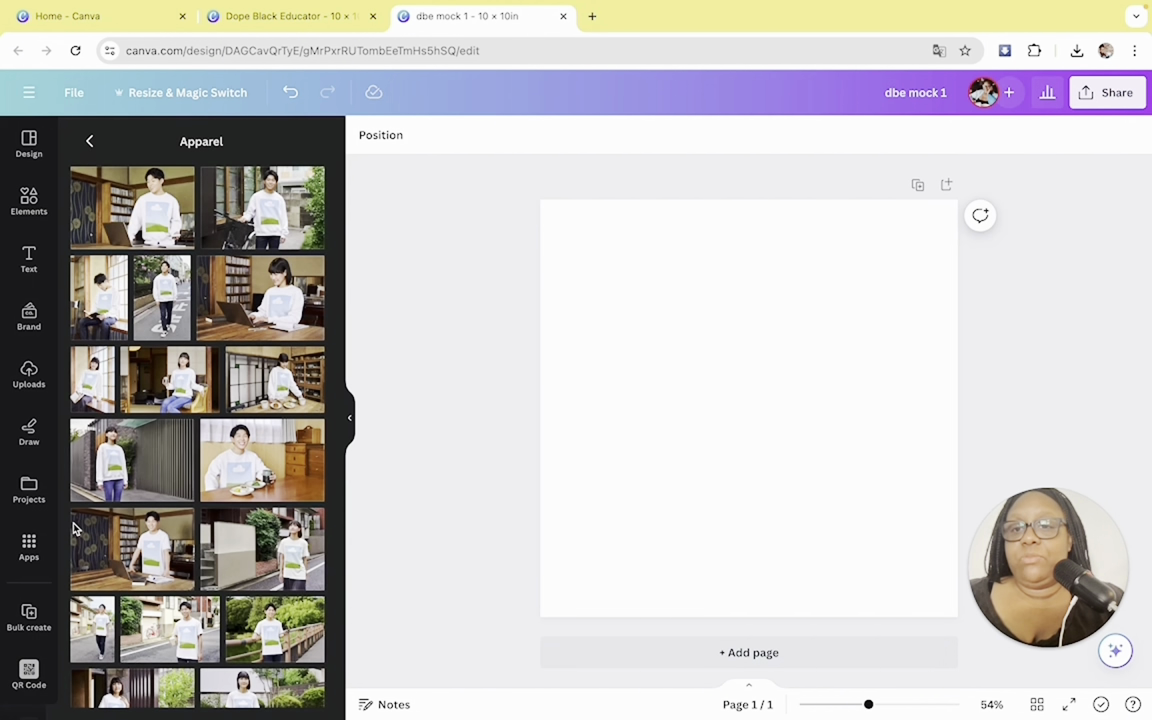
scroll(130, 538, "down", 2)
scroll(130, 538, "down", 5)
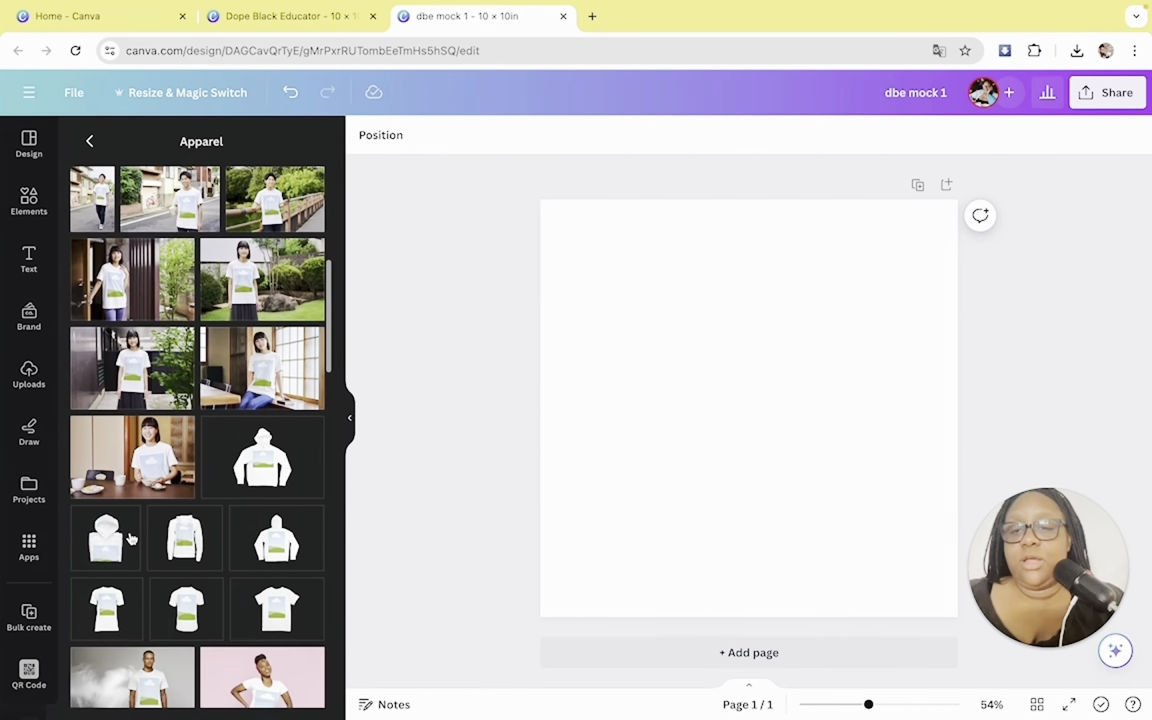
scroll(130, 538, "down", 2)
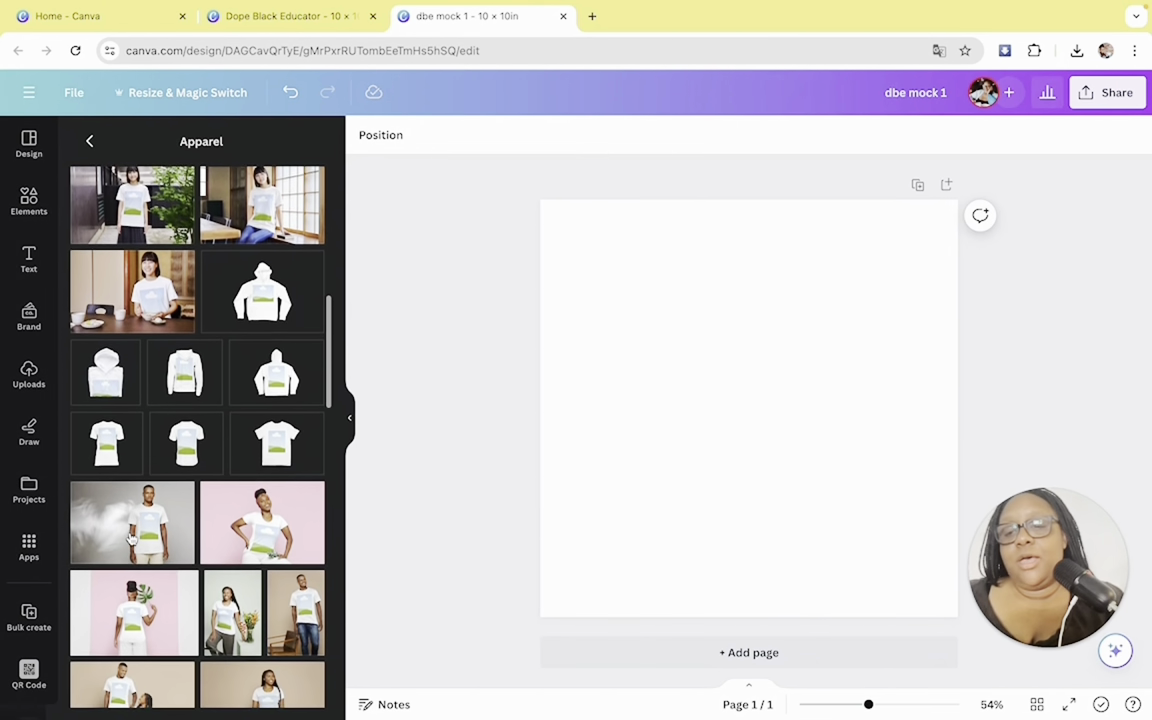
scroll(130, 540, "up", 2)
scroll(130, 540, "up", 2)
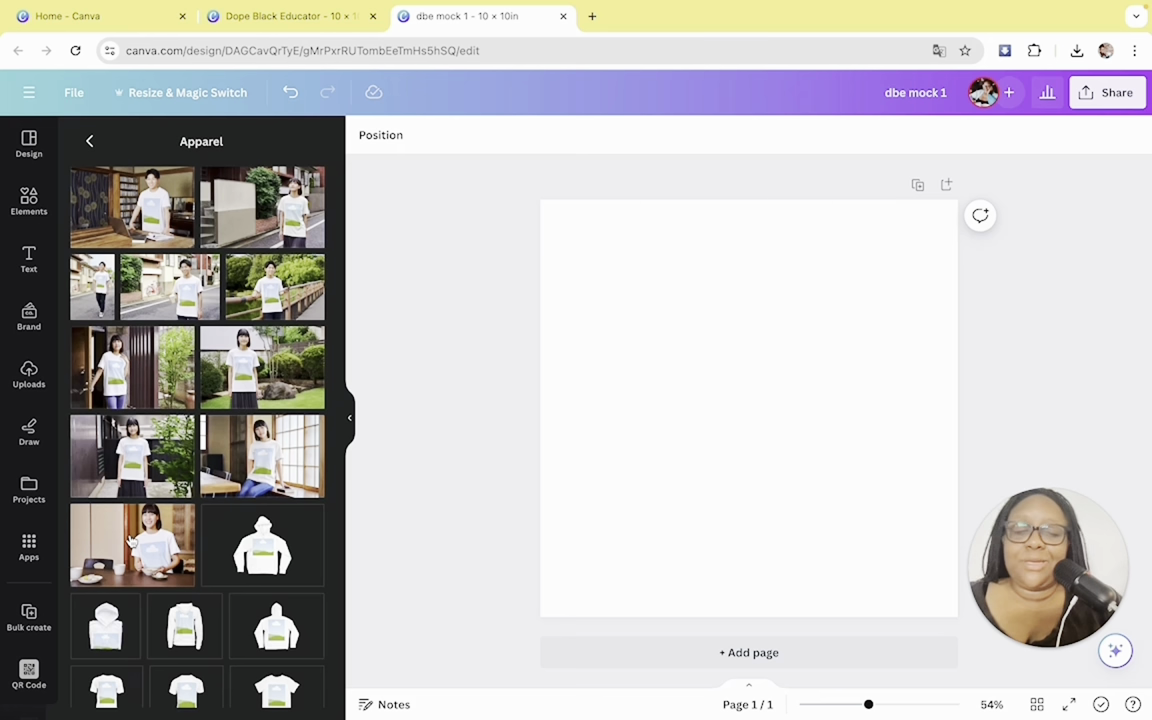
scroll(130, 540, "down", 2)
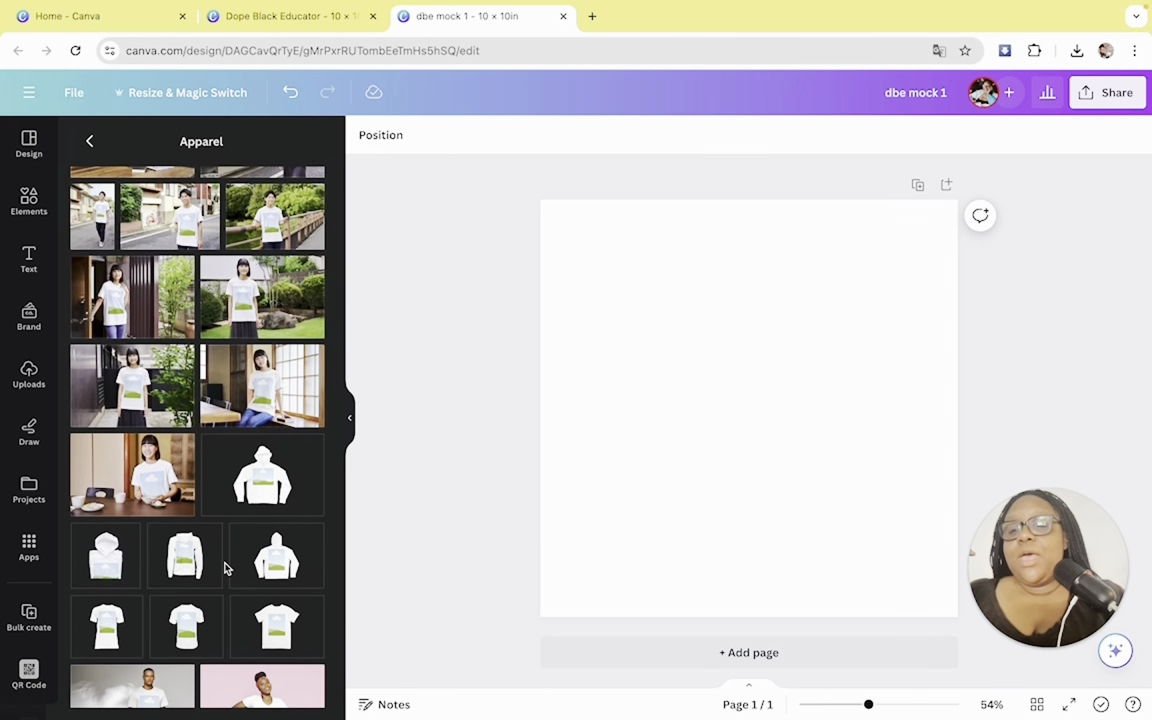
scroll(179, 535, "down", 2)
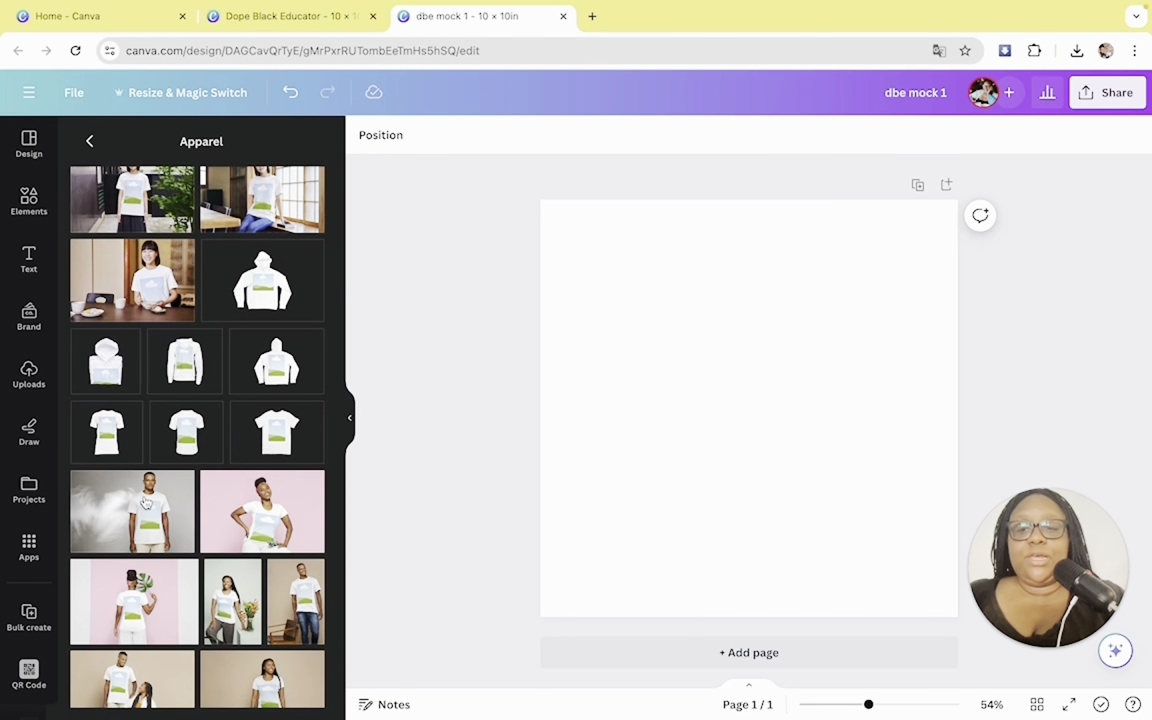
left_click(179, 535)
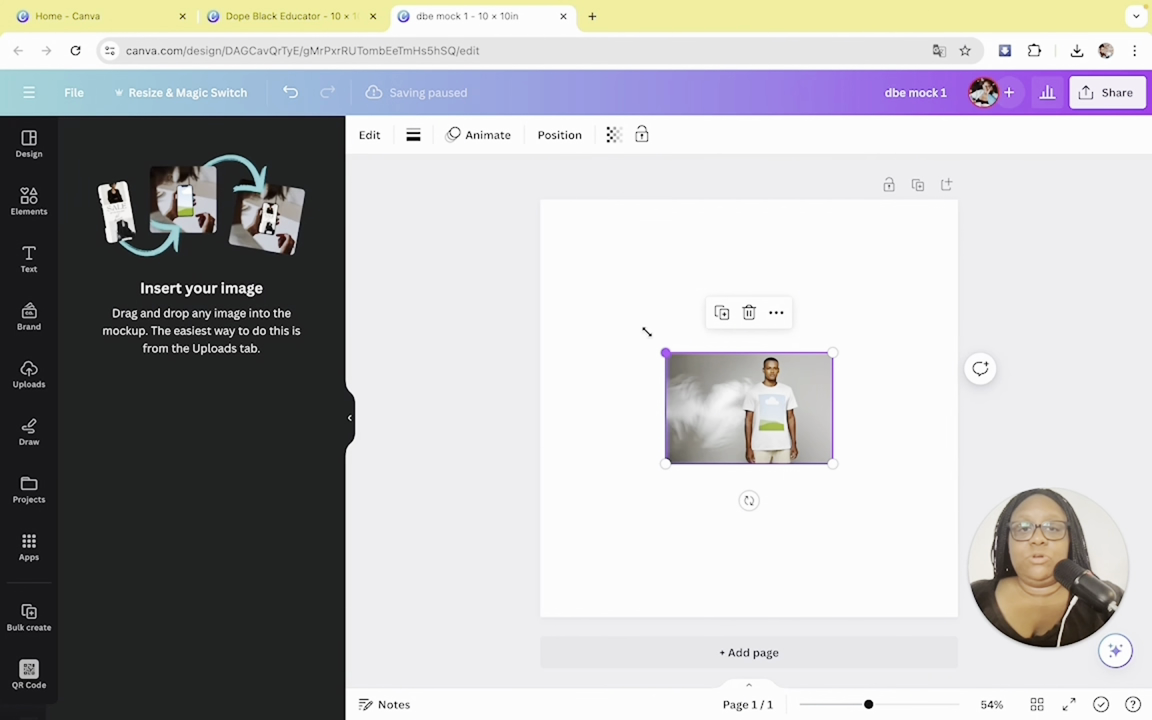
Enlarge the T-shirt mockup to fill the page and shift it horizontally to center the man
left_click_drag(666, 353, 455, 180)
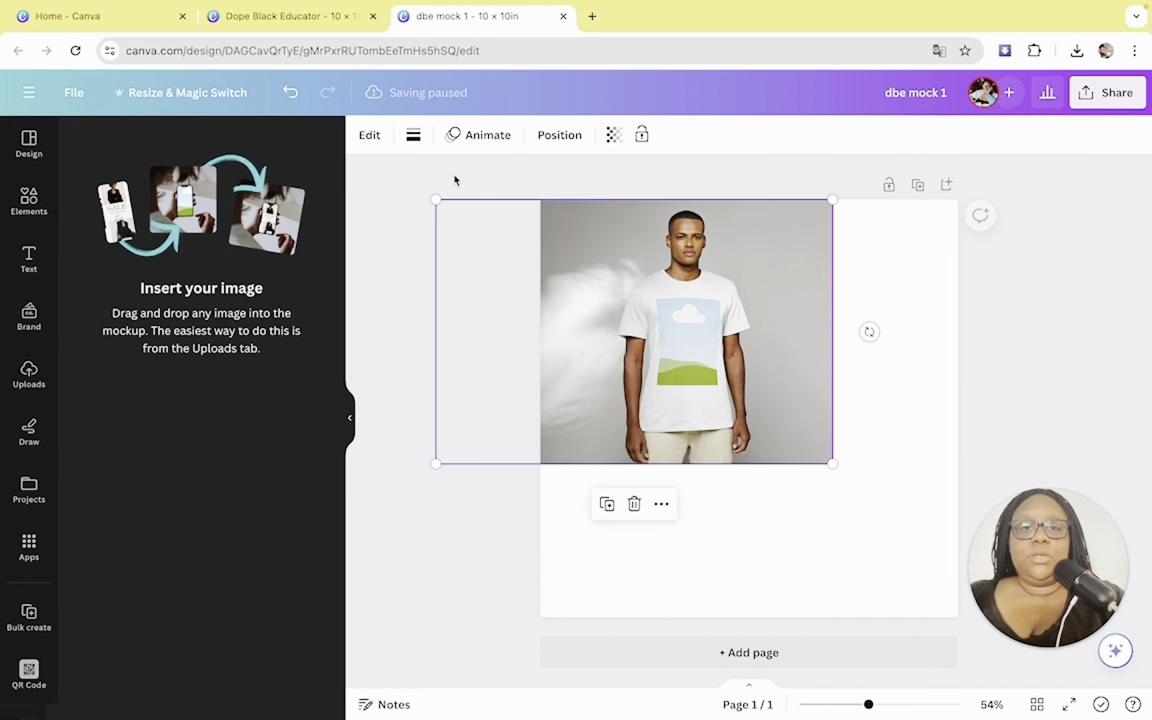
left_click_drag(837, 476, 1042, 655)
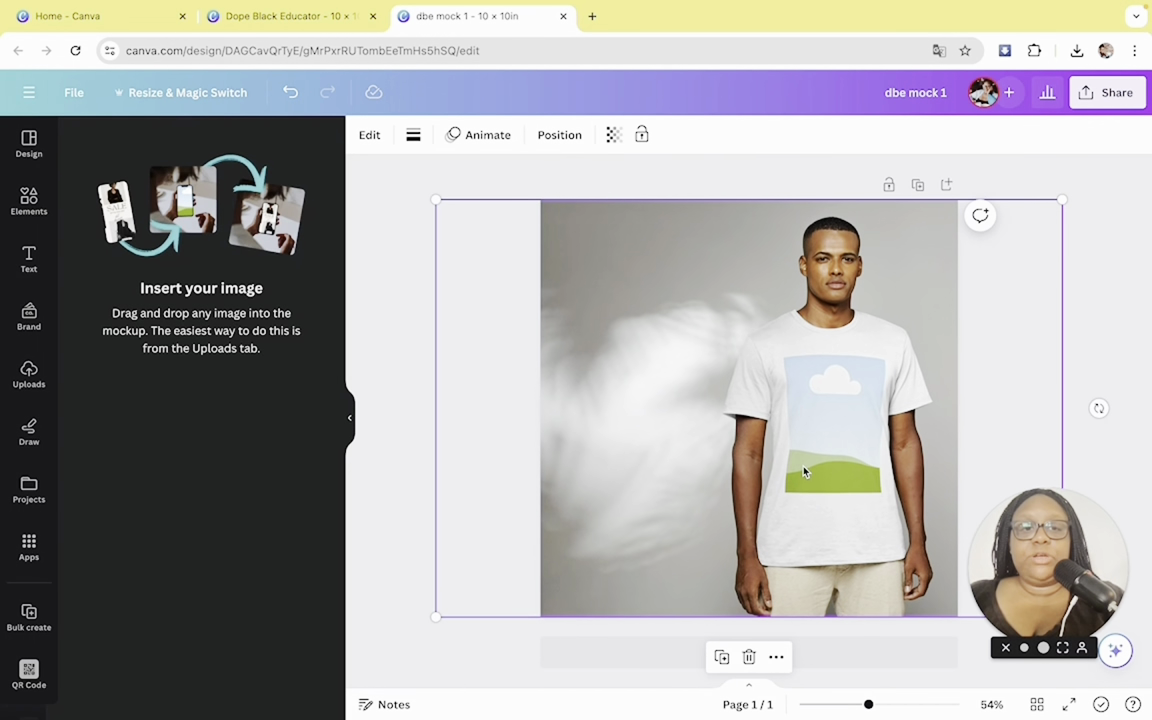
left_click_drag(802, 470, 738, 470)
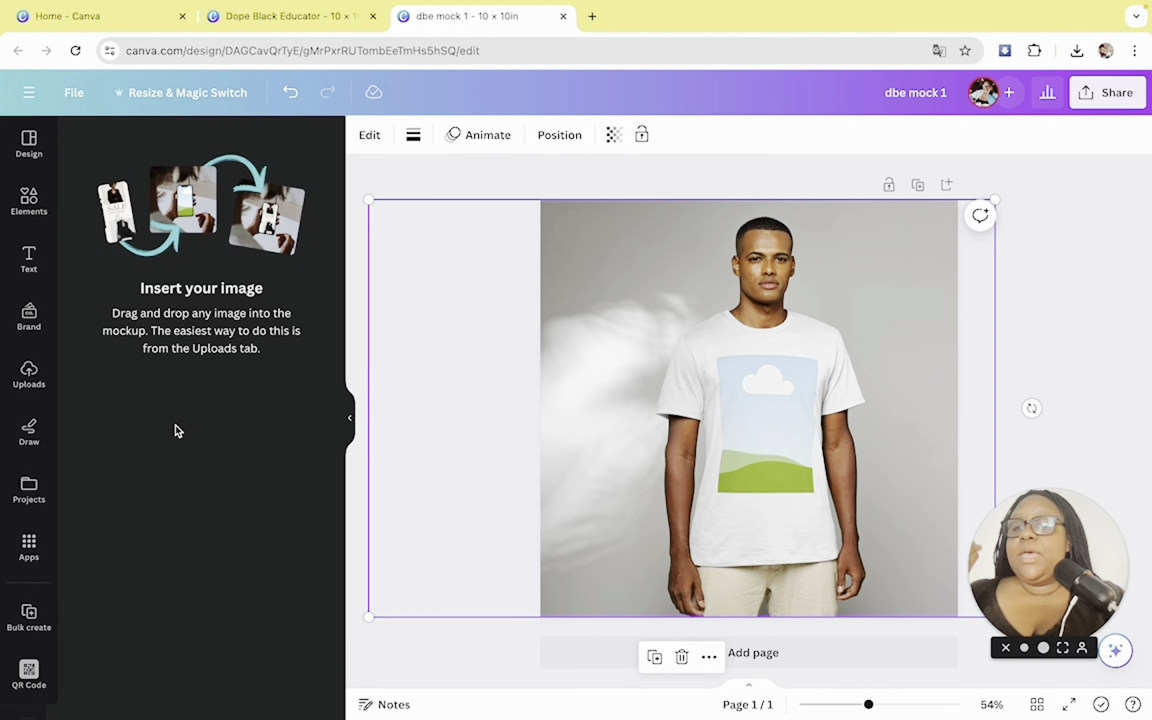
Add the uploaded Dope Black Educator graphic and drop it into the T-shirt mockup's image placeholder
left_click(28, 375)
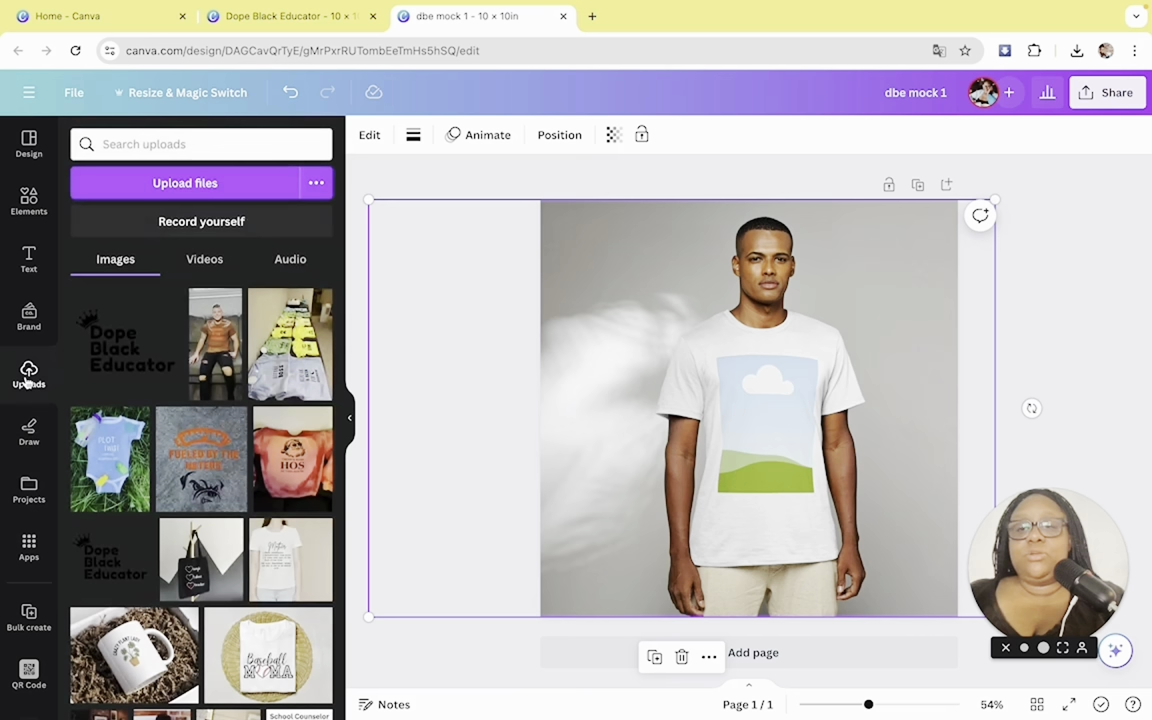
left_click(129, 350)
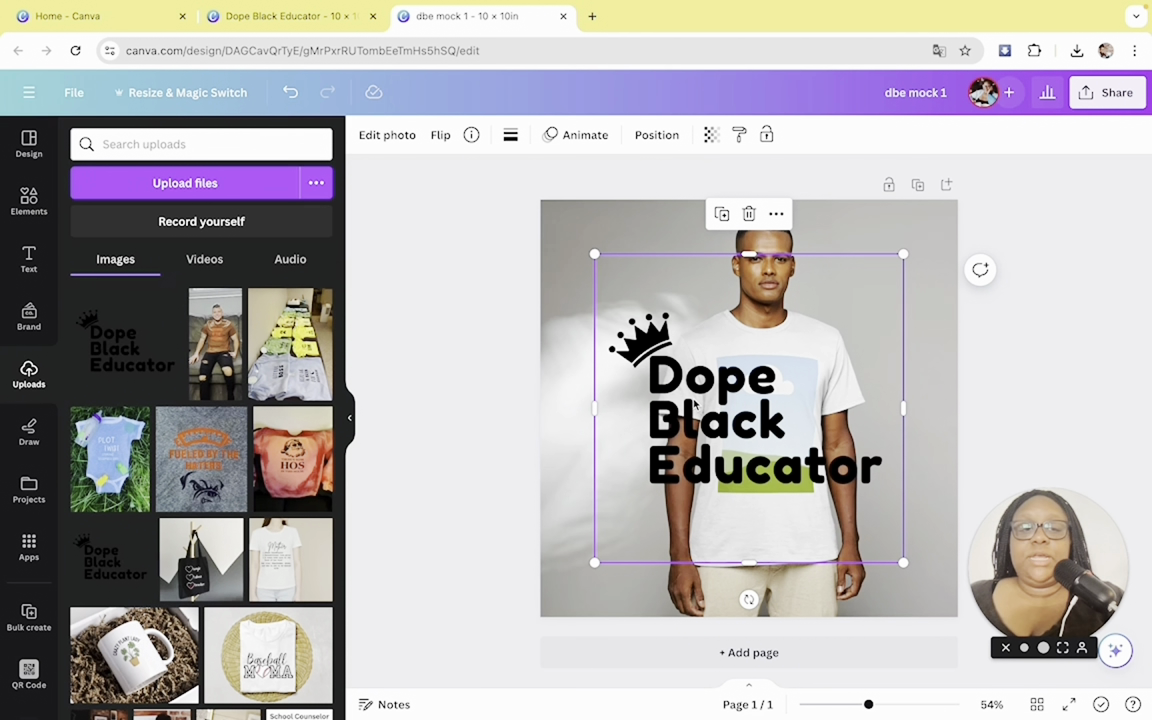
left_click_drag(695, 404, 741, 410)
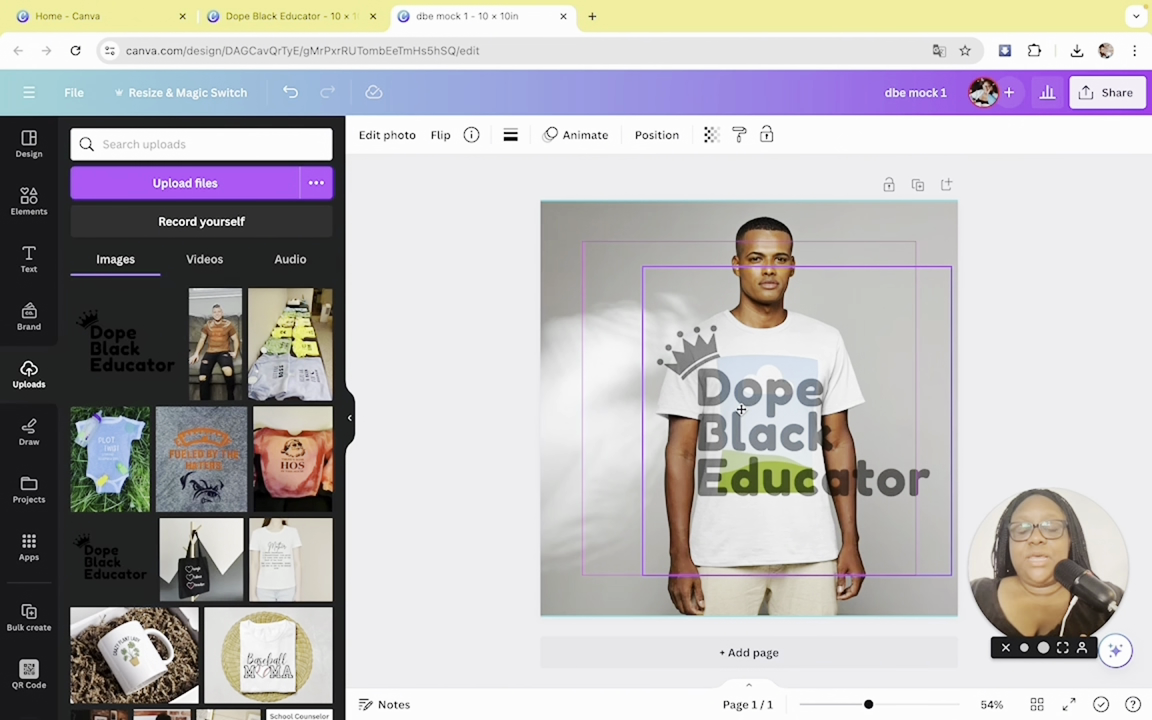
left_click_drag(741, 410, 742, 412)
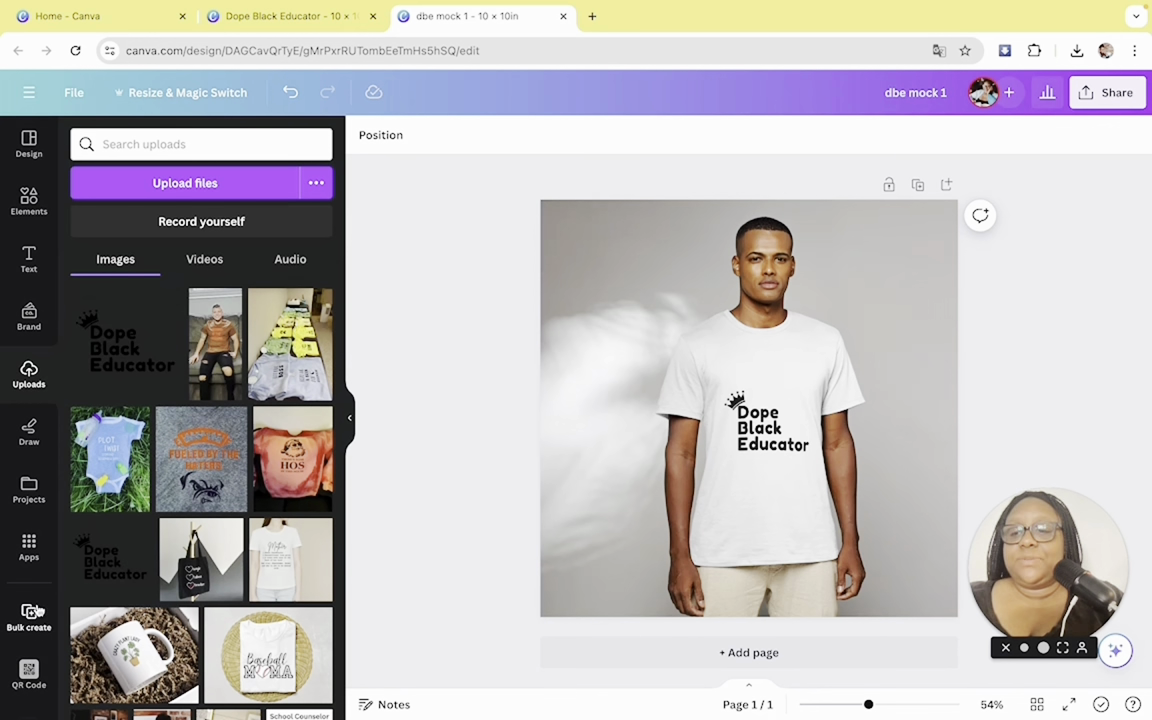
Reopen the Mockups app and delete the T-shirt mockup from the page
left_click(29, 552)
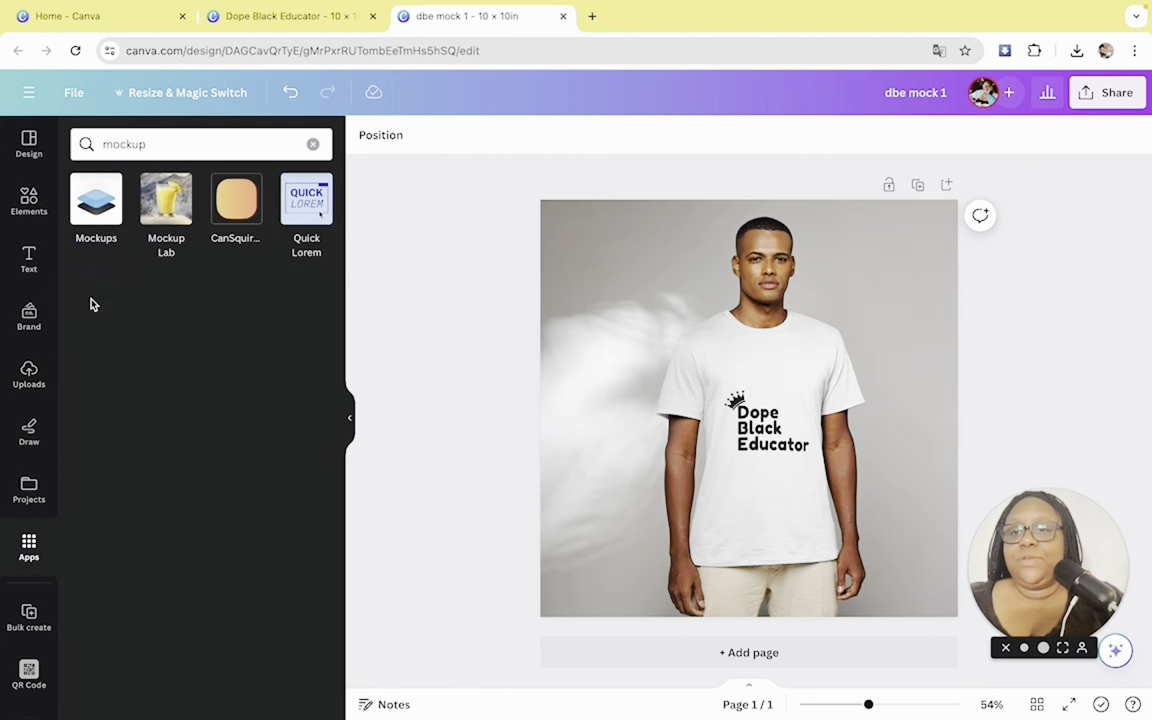
left_click(98, 193)
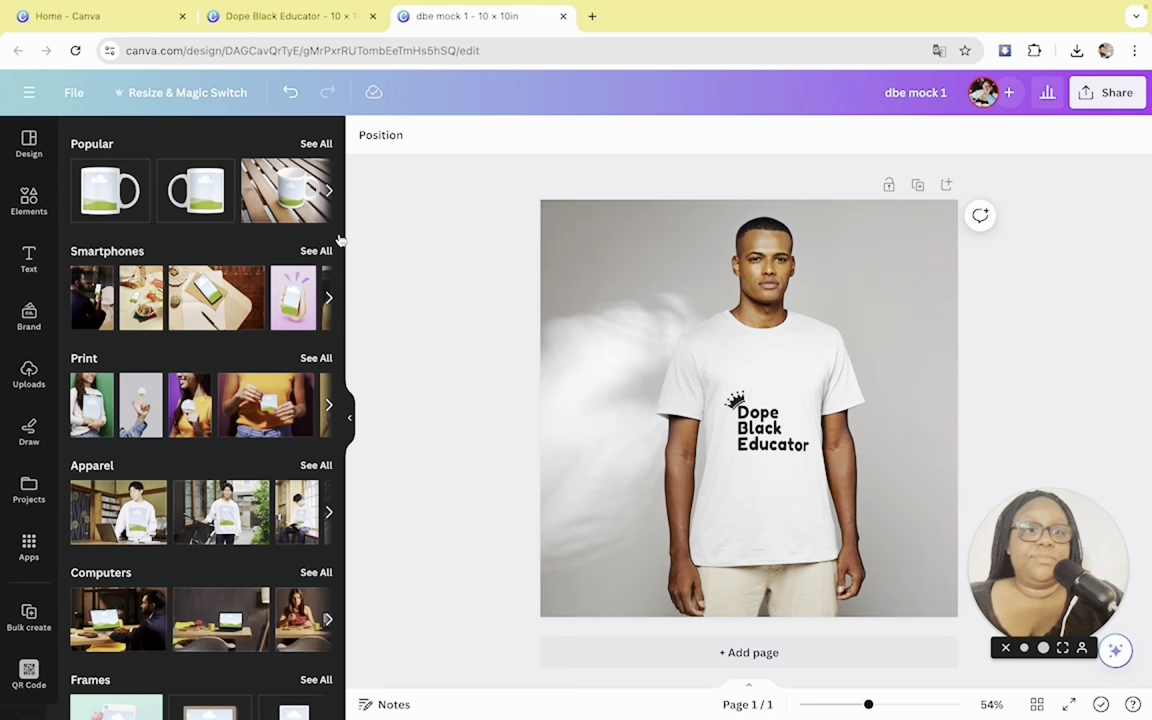
left_click(640, 345)
key("Delete")
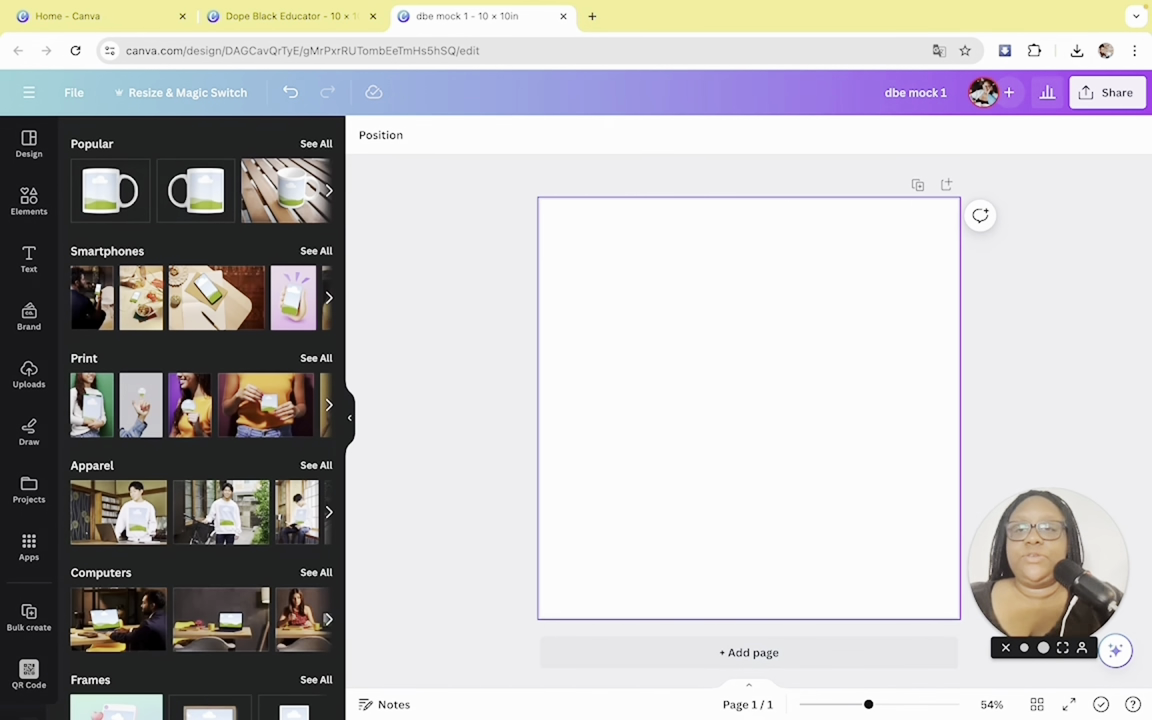
Add the popular mug mockup on wooden slats, enlarge it to fill the page, and center the mug
left_click(275, 205)
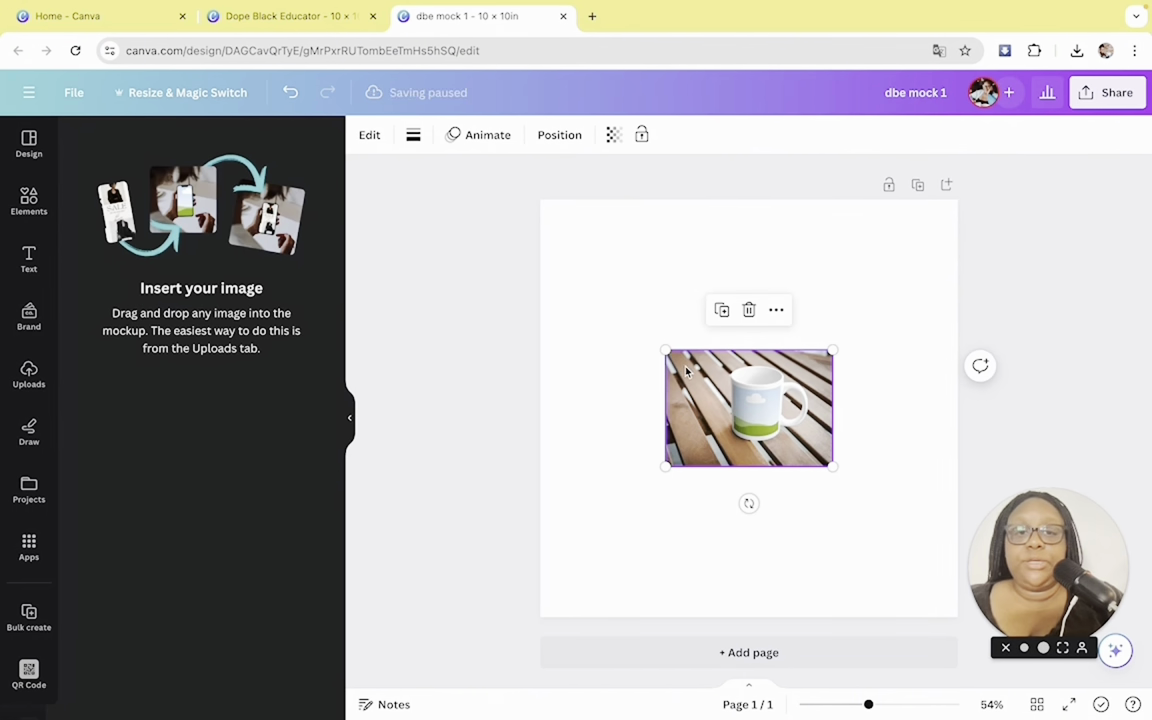
left_click_drag(679, 360, 557, 213)
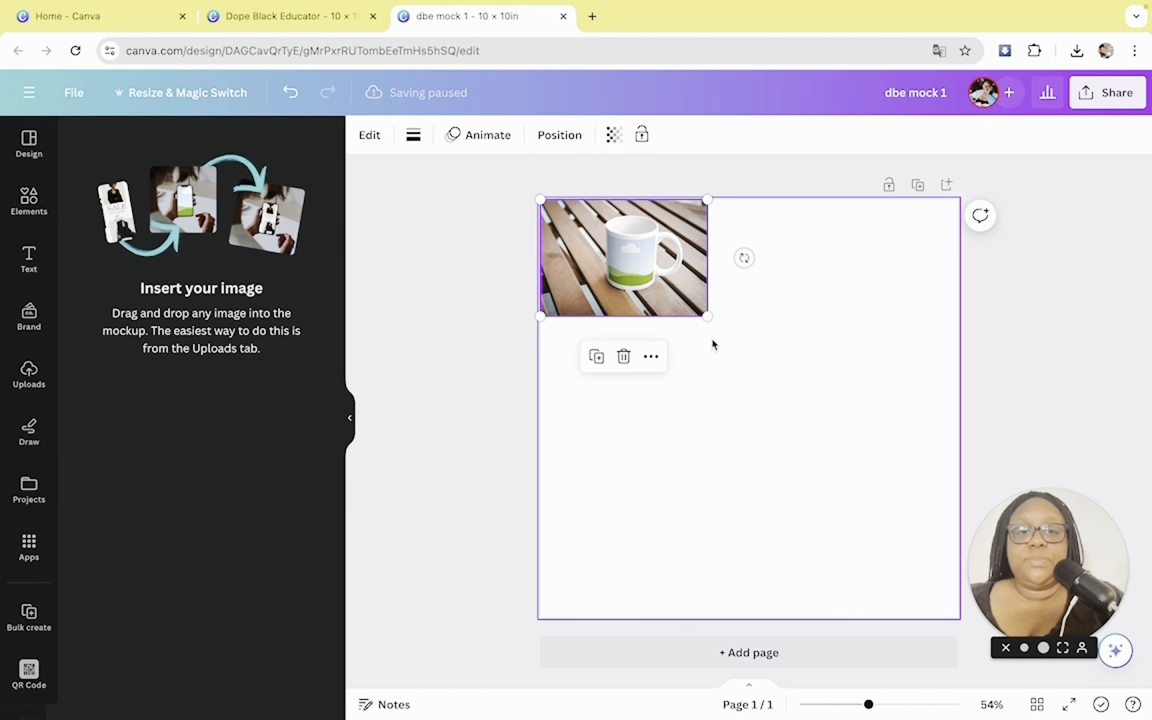
left_click_drag(707, 316, 1136, 616)
left_click_drag(710, 388, 593, 384)
Add the uploaded Dope Black Educator graphic and drop it into the mug mockup's image placeholder
left_click(29, 372)
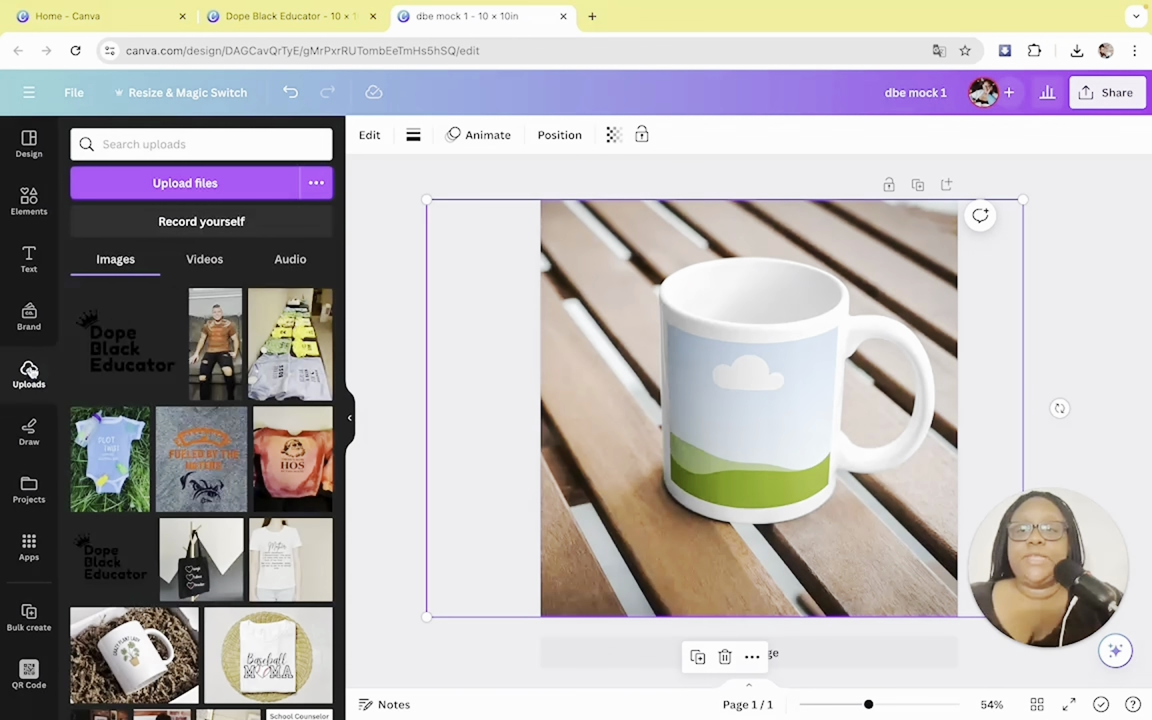
left_click(118, 328)
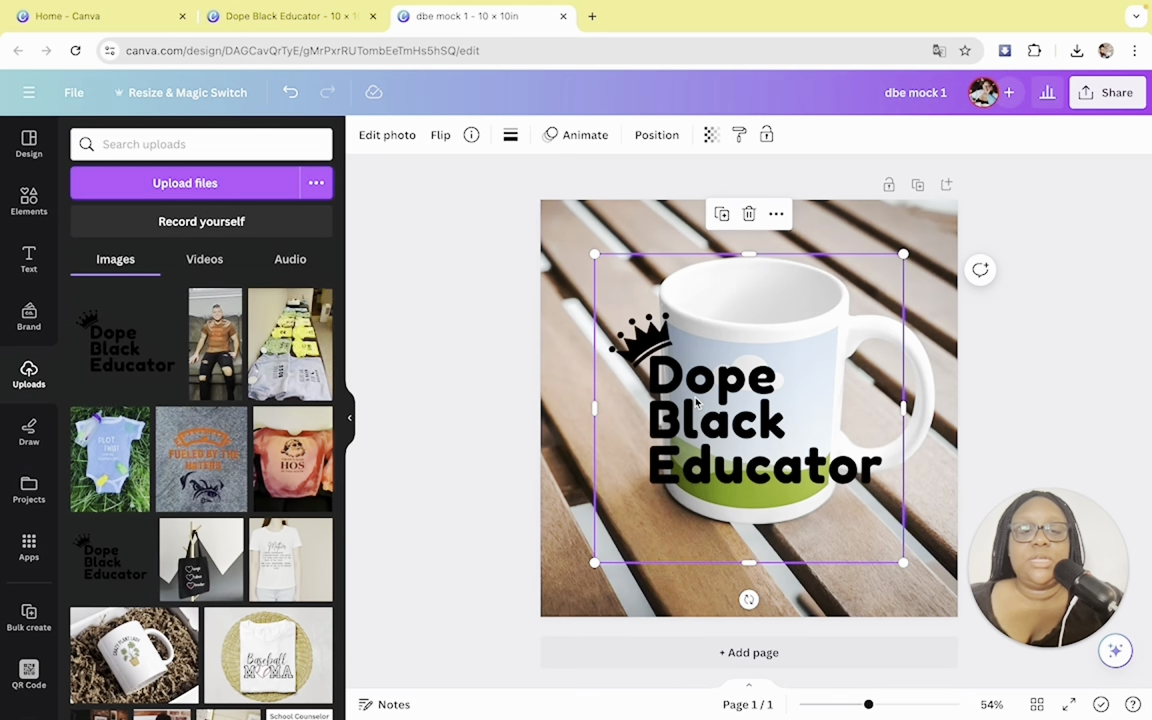
left_click_drag(693, 388, 722, 410)
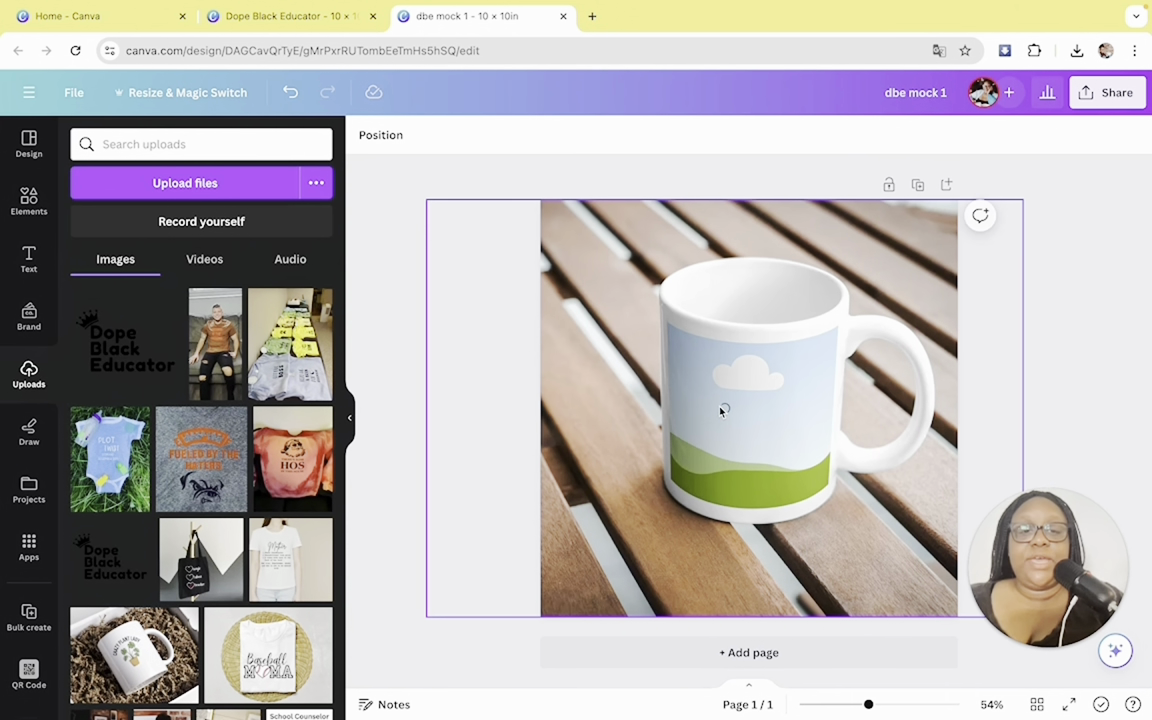